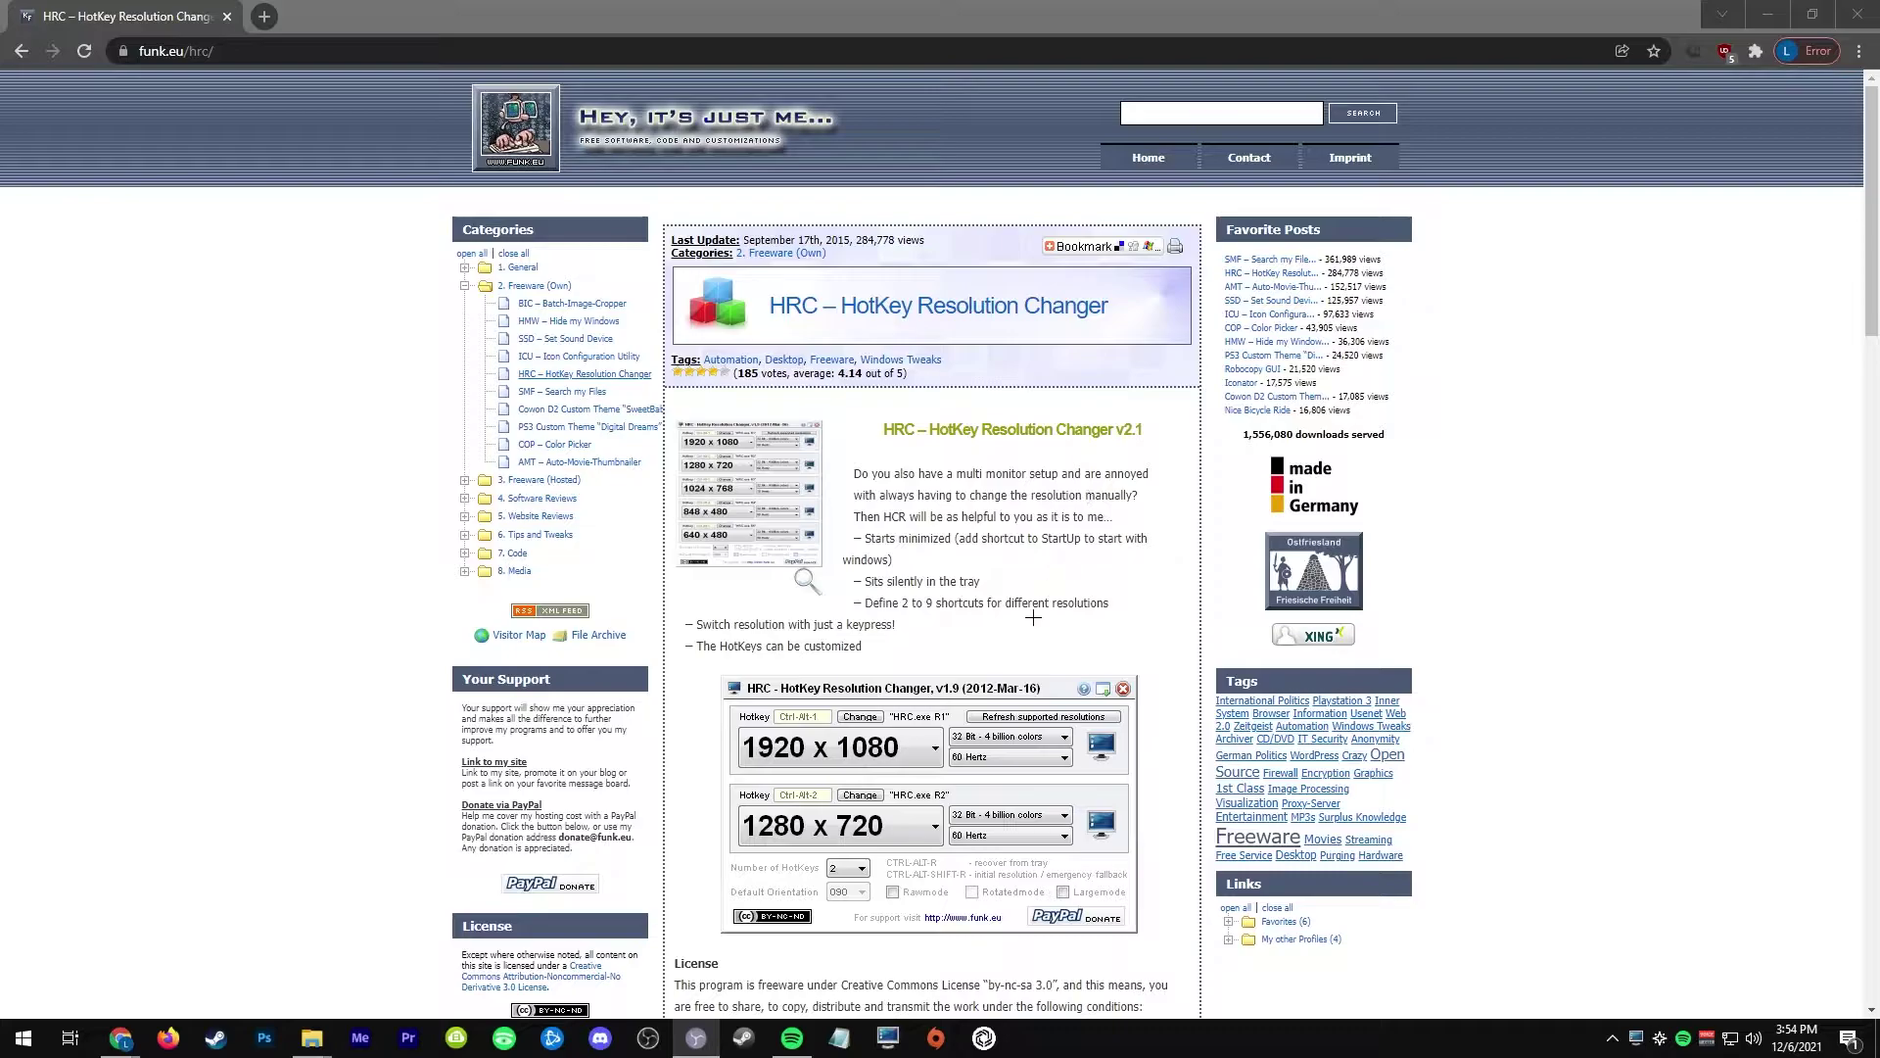
Scroll the funk.eu HRC page to the v2.1 version notes and Executable/Source download buttons.
scroll(1033, 617, "down", 3)
scroll(930, 509, "up", 2)
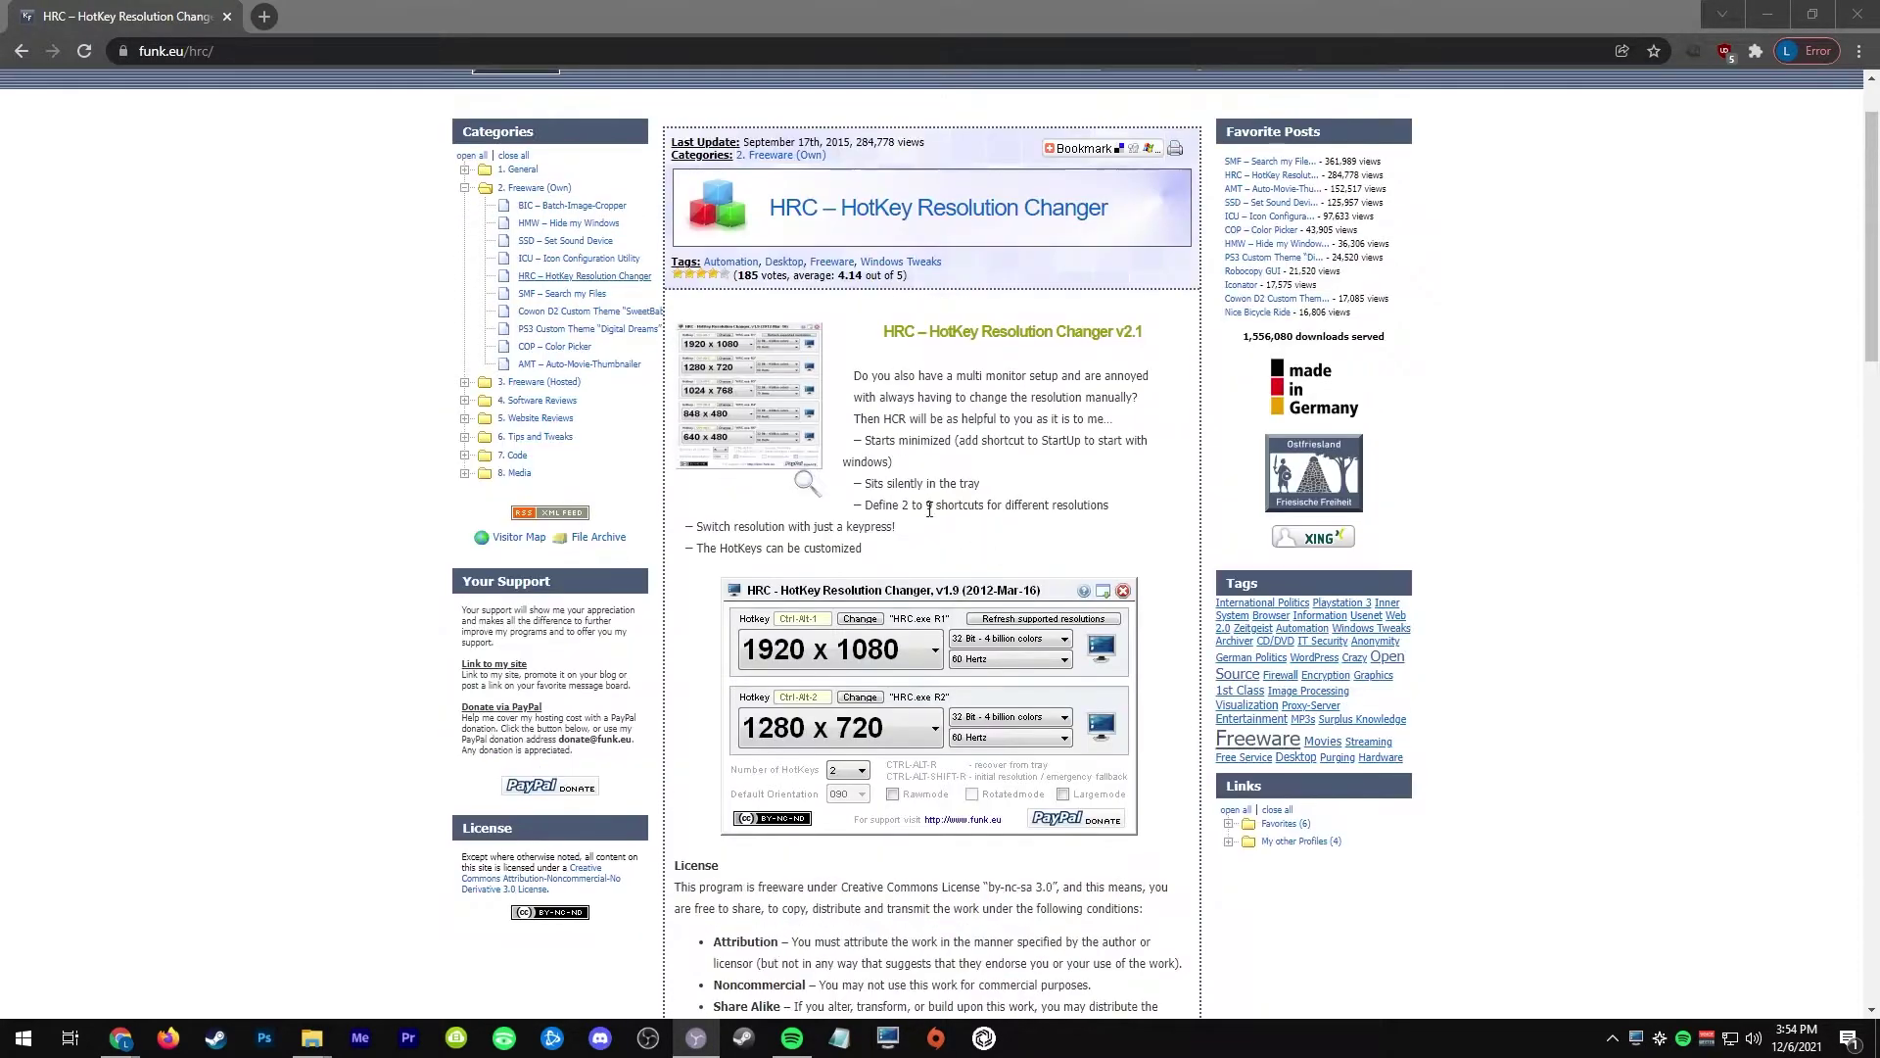
scroll(1136, 552, "up", 1)
scroll(1077, 578, "down", 12)
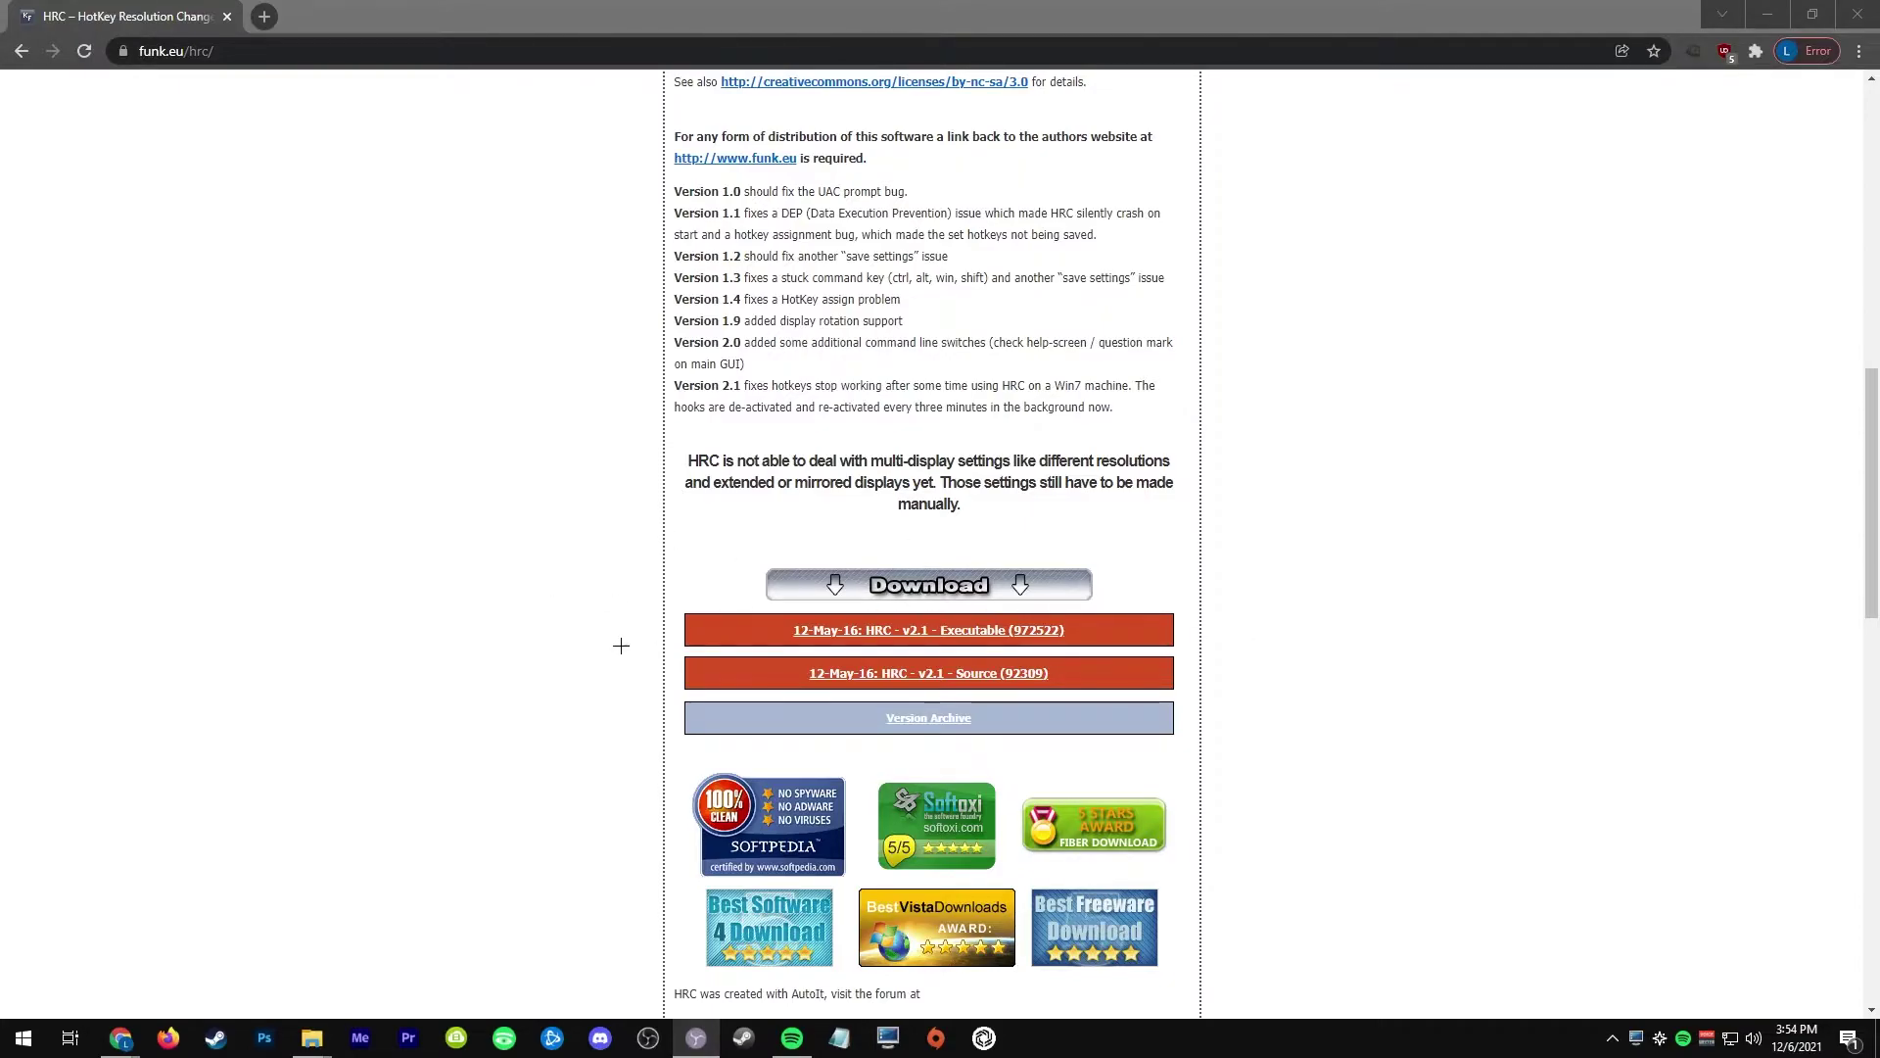
scroll(786, 637, "up", 2)
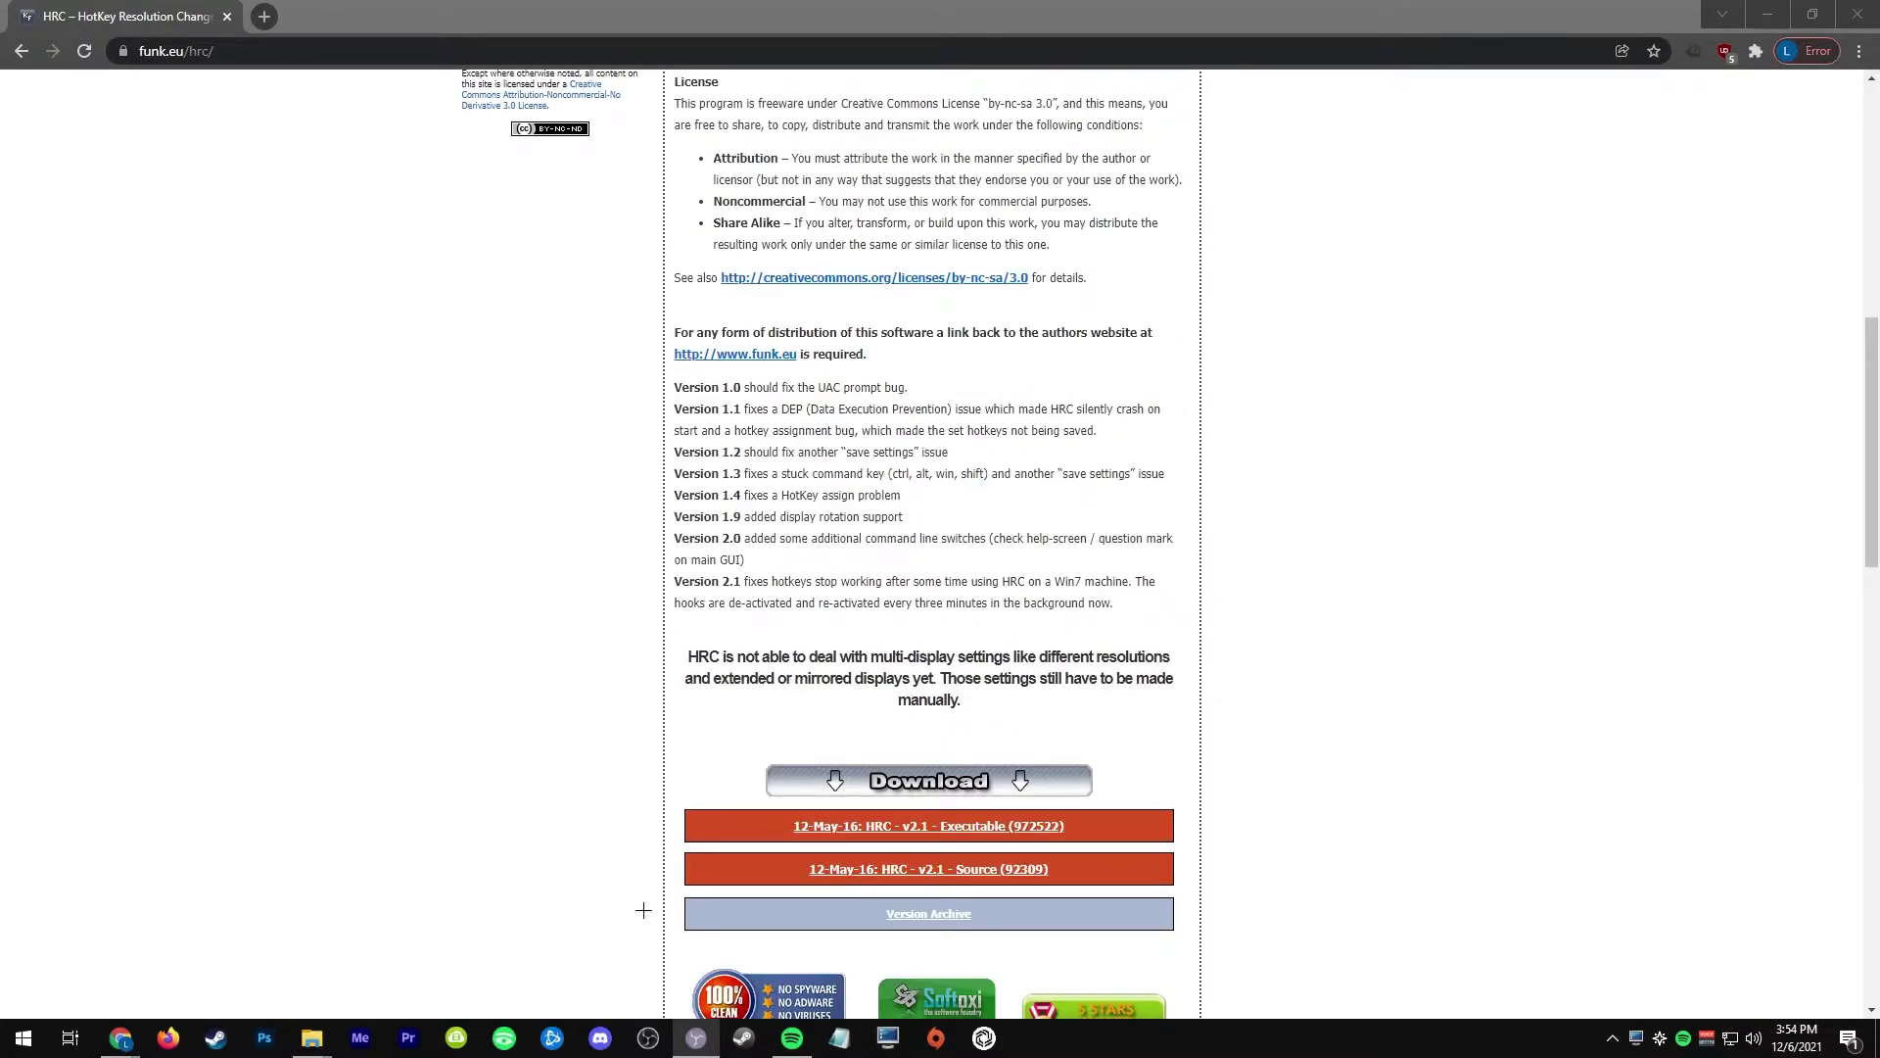
Open the HRC_-_HotKey_Resolution_Changer_v2_1.exe folder in Program Files, widening the Name column.
left_click(313, 1042)
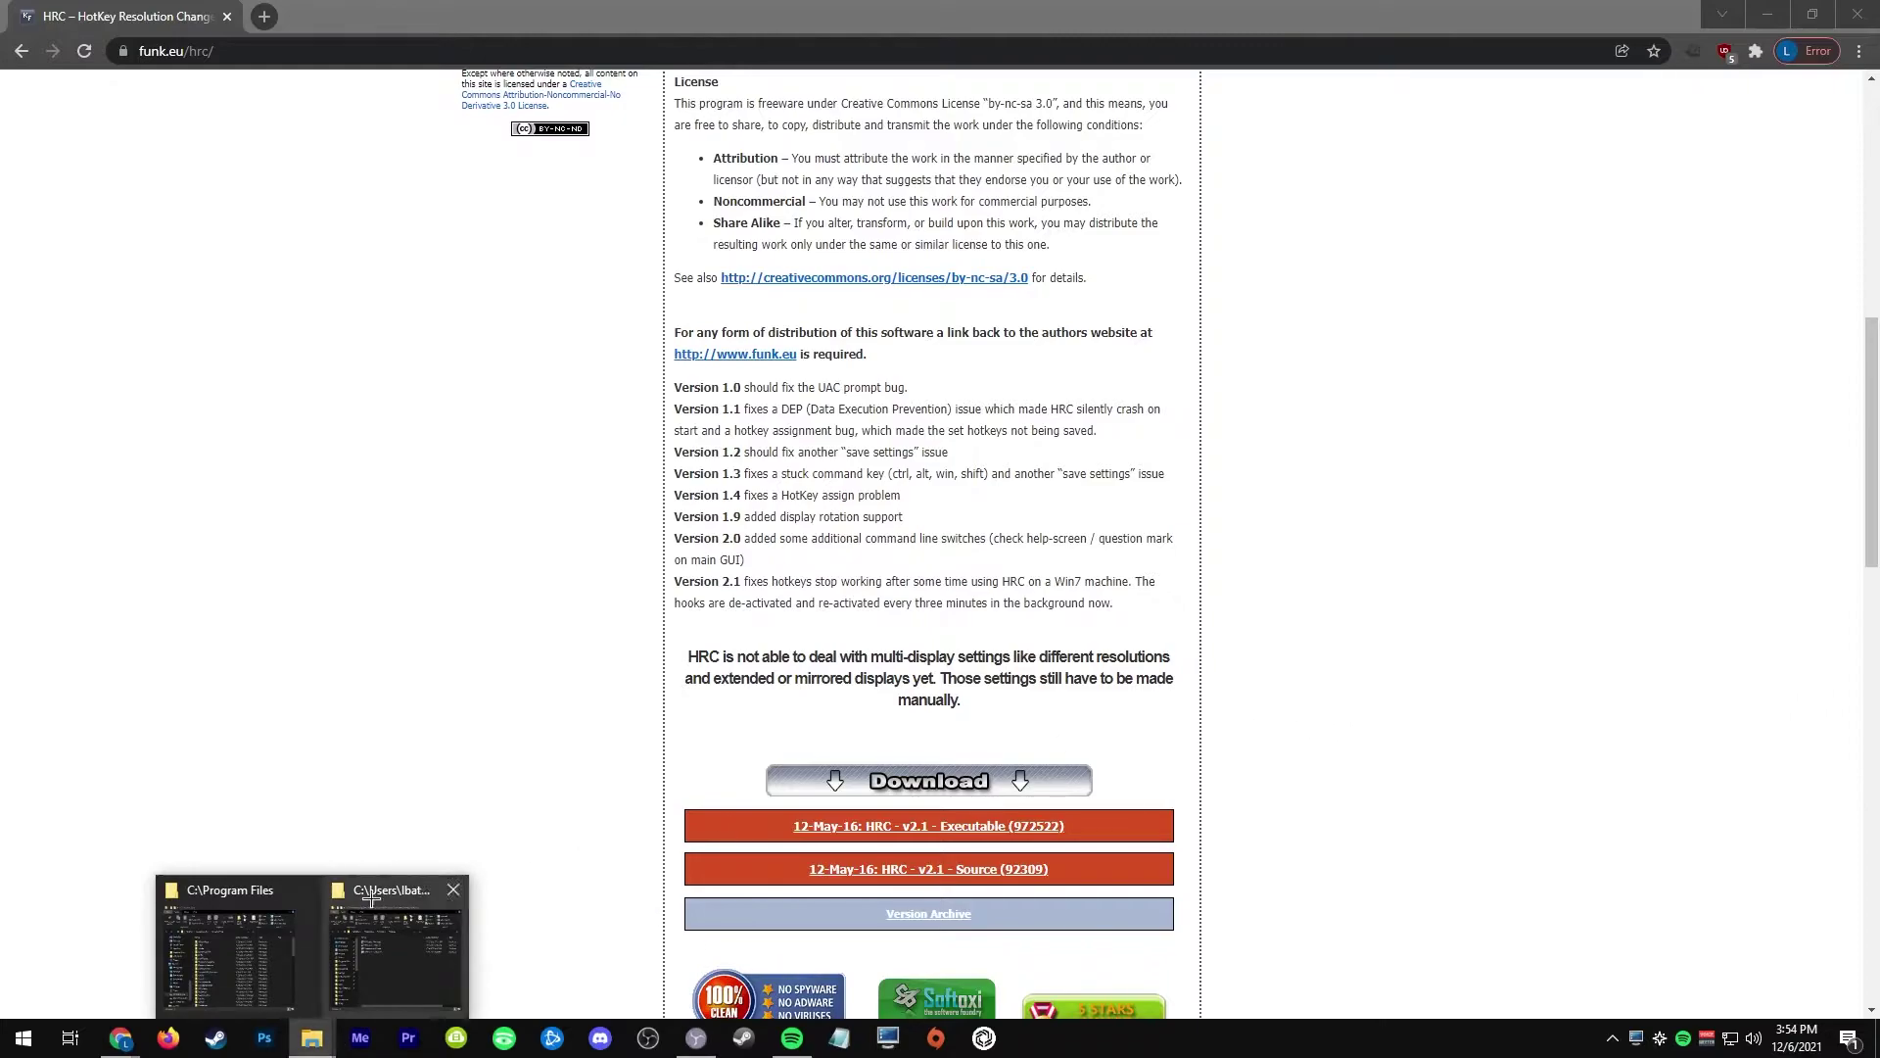
left_click(305, 920)
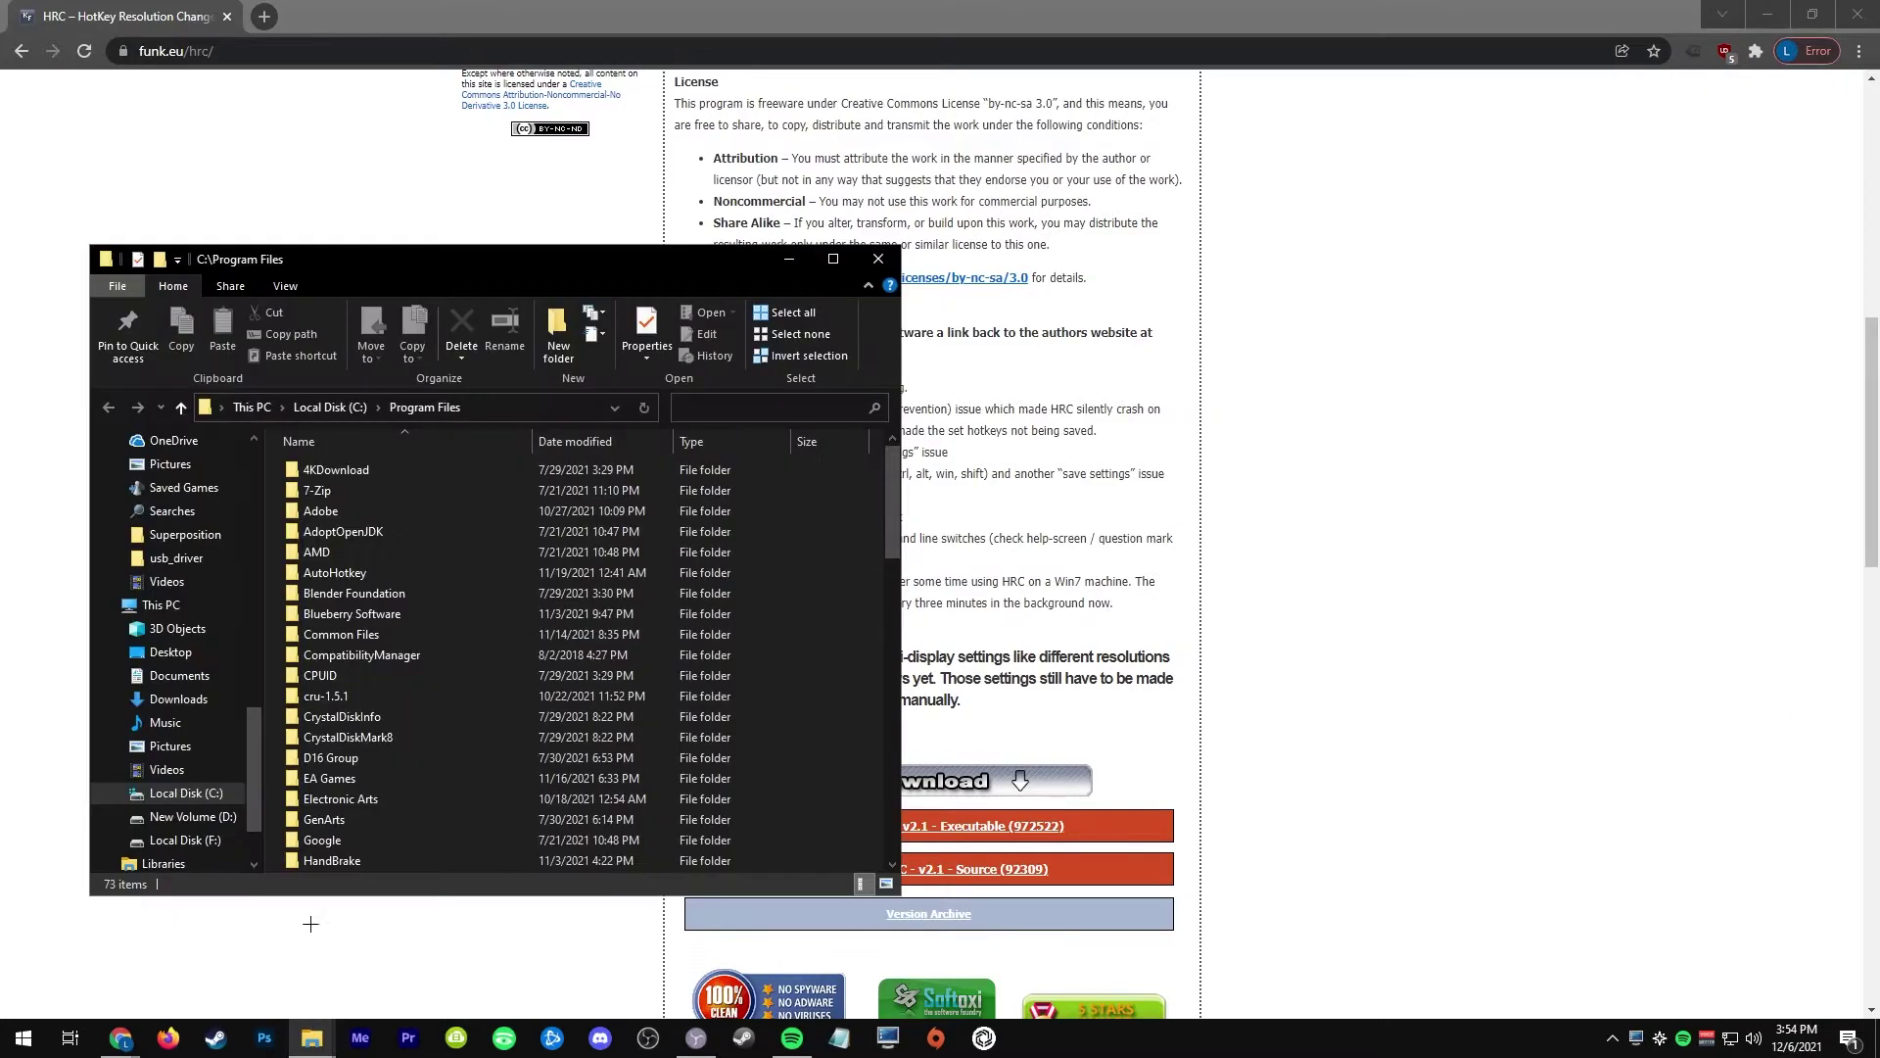
scroll(431, 763, "down", 2)
left_click(421, 755)
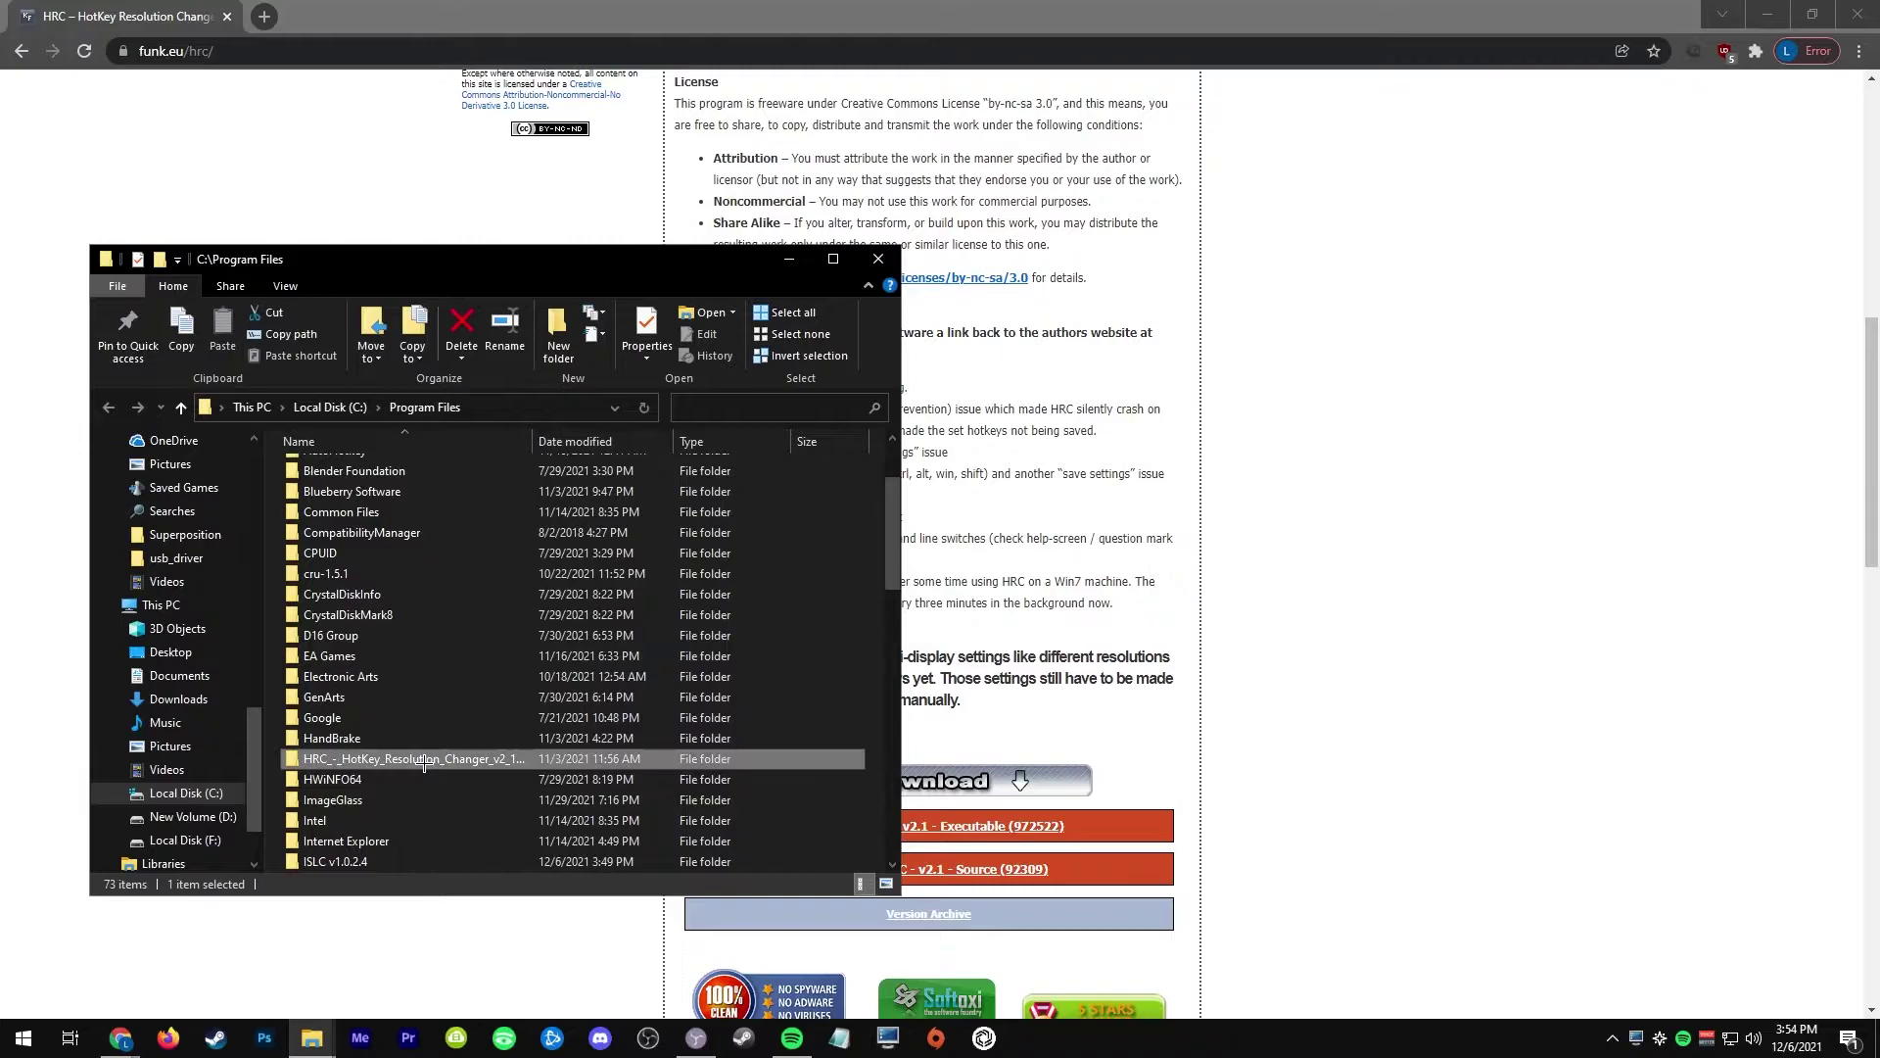
double_click(534, 441)
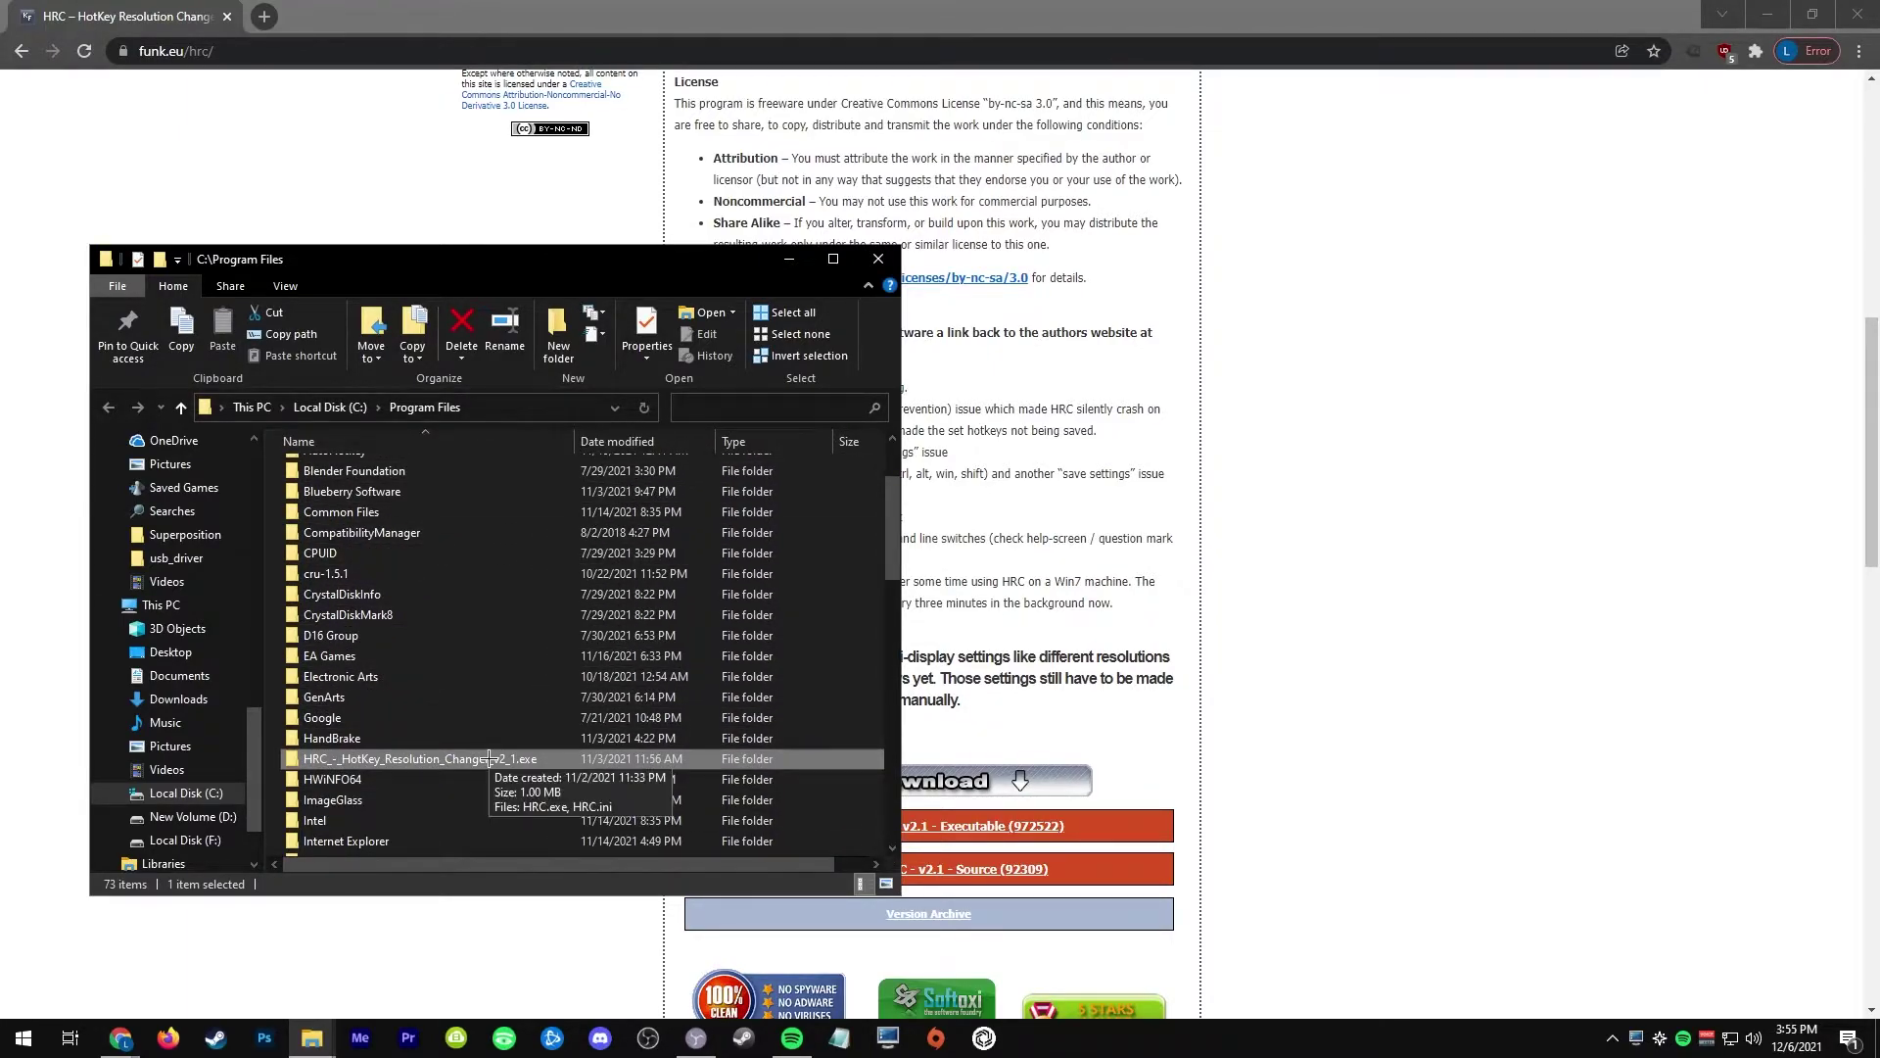
double_click(563, 758)
Create an 'HRC.exe - Shortcut' beside HRC.exe in that folder.
right_click(327, 474)
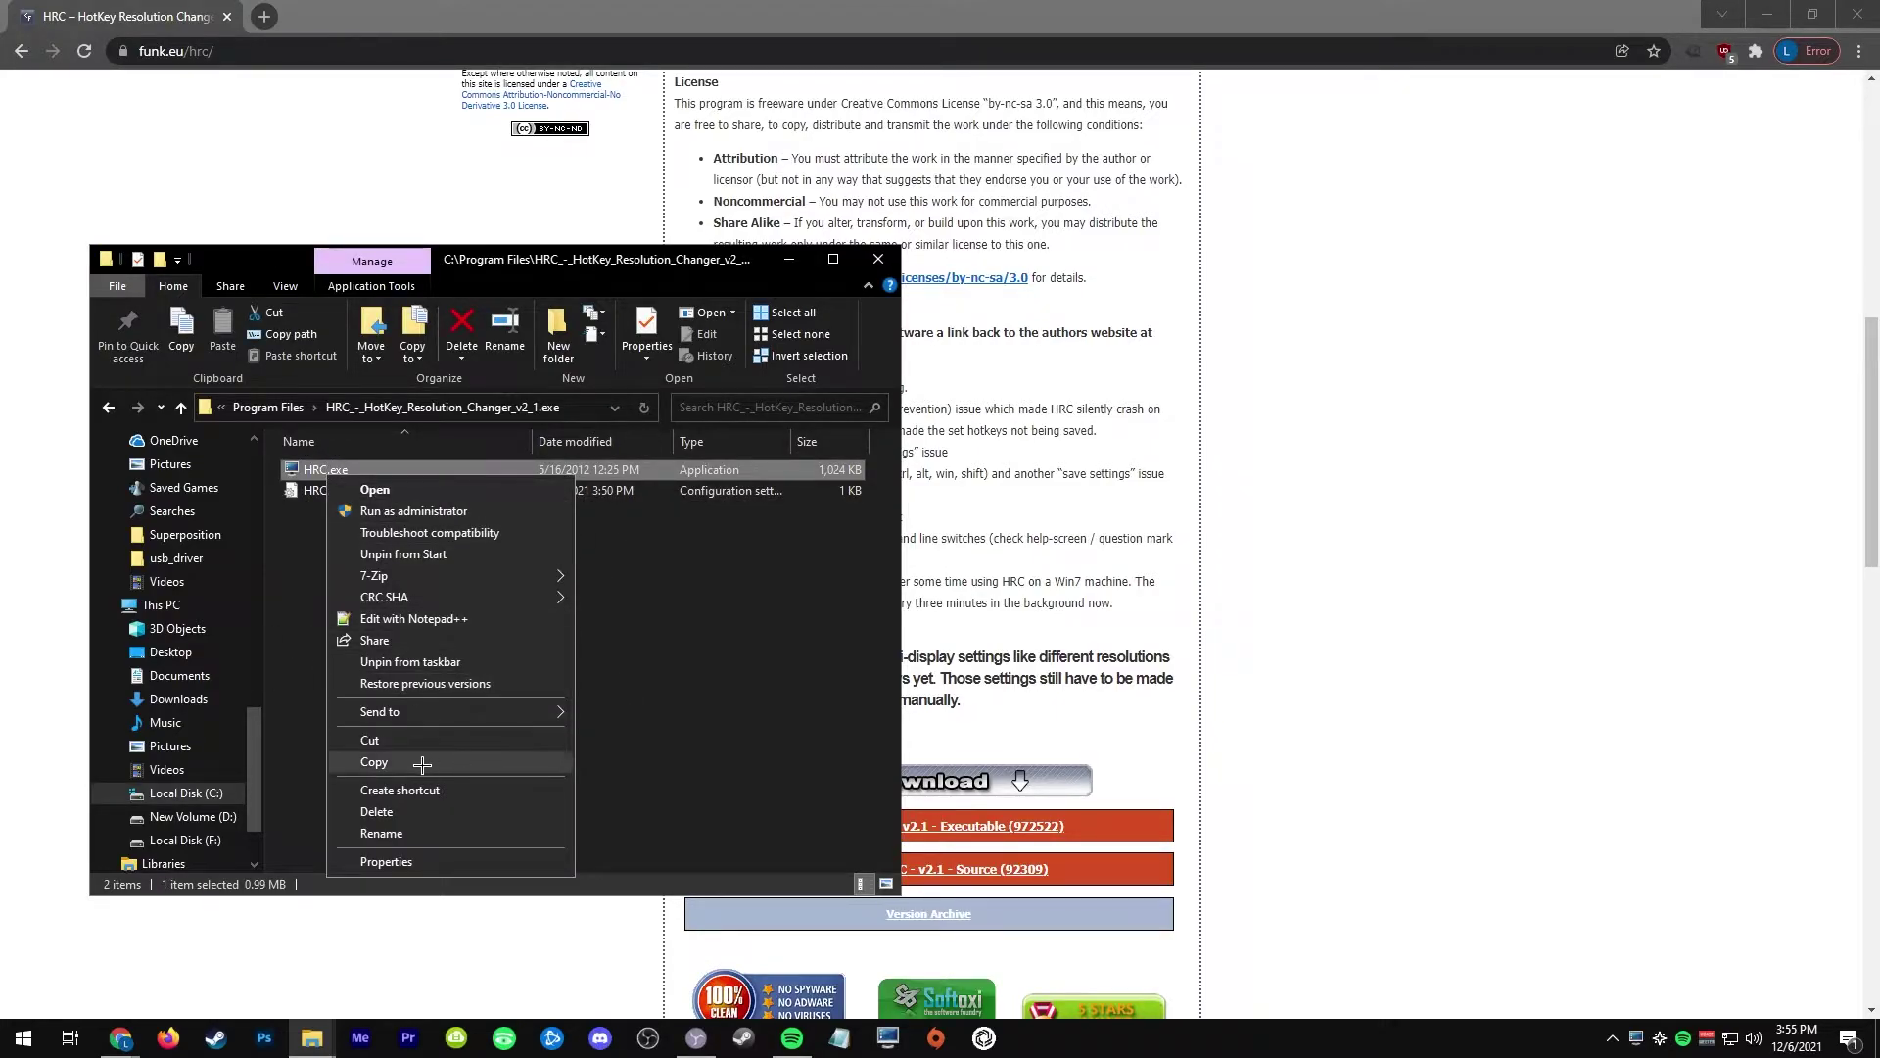
left_click(402, 789)
left_click(411, 674)
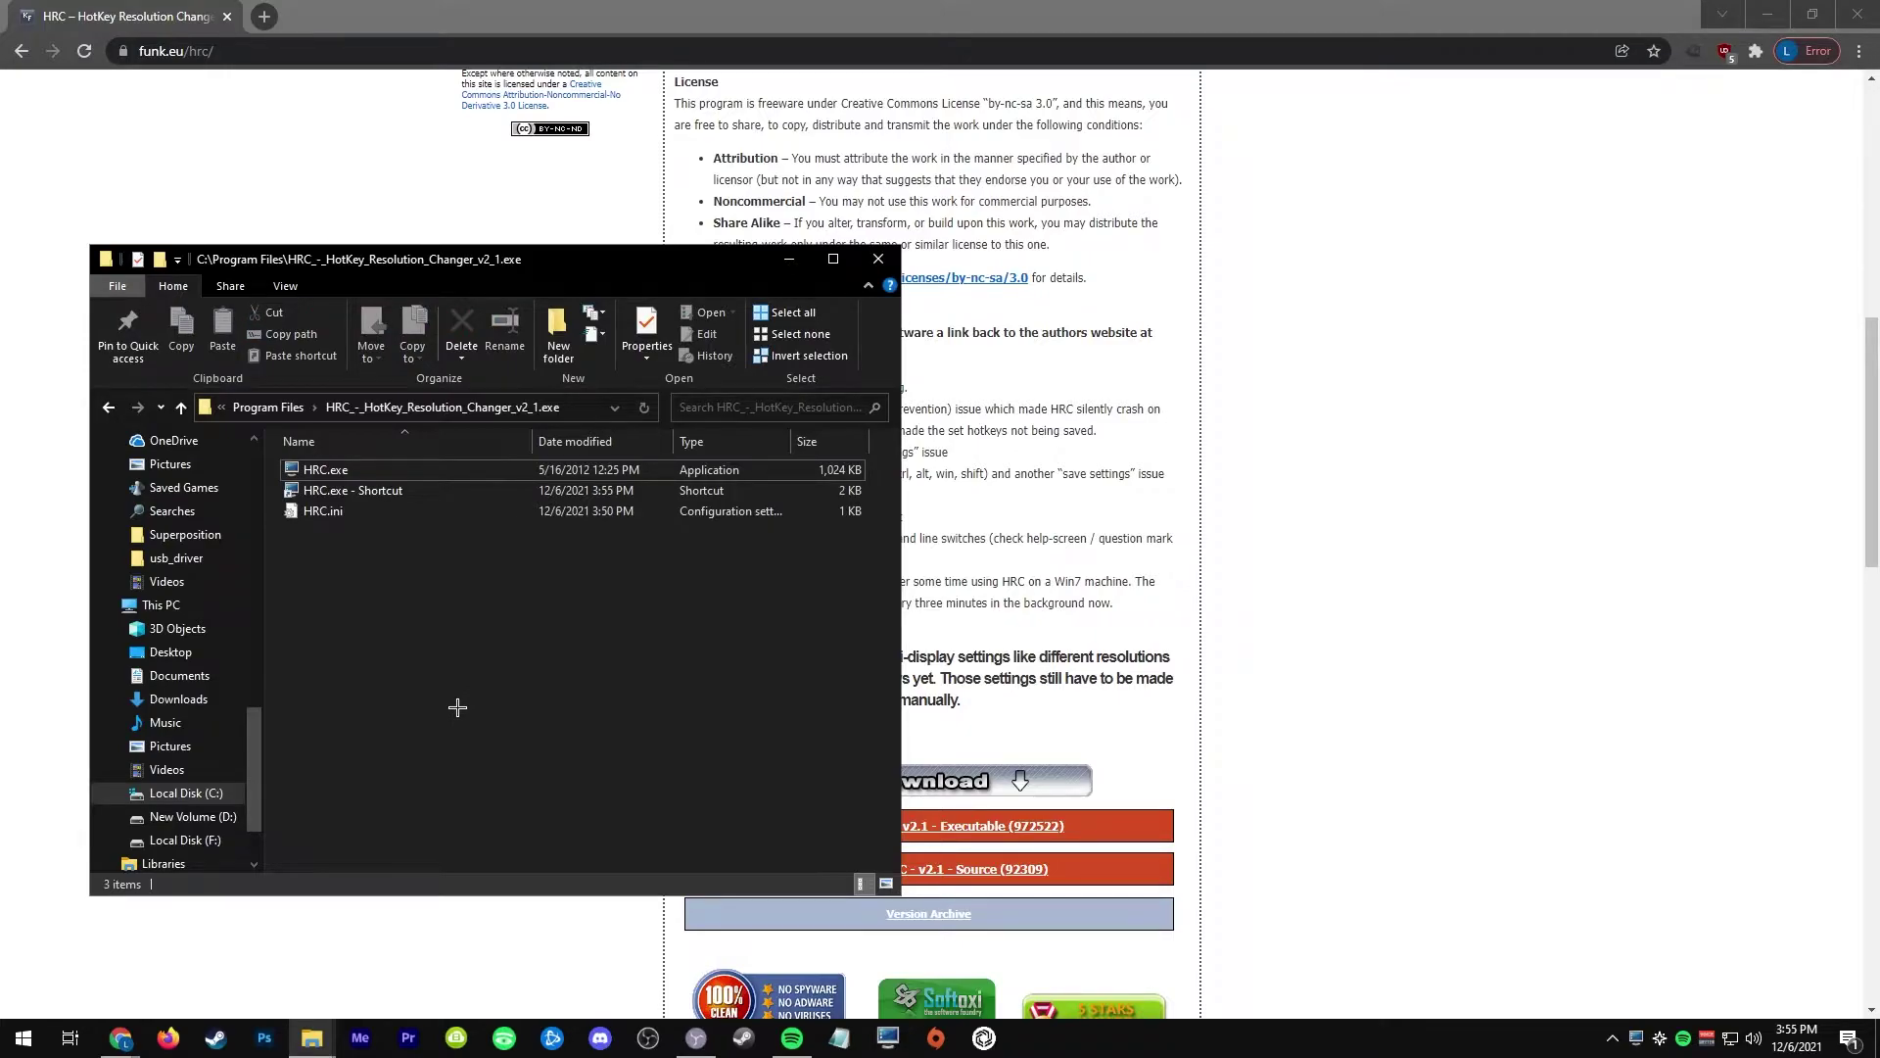
Open the Startup folder through the Run prompt with shell:startup.
key("super+r")
left_click_drag(286, 795, 712, 580)
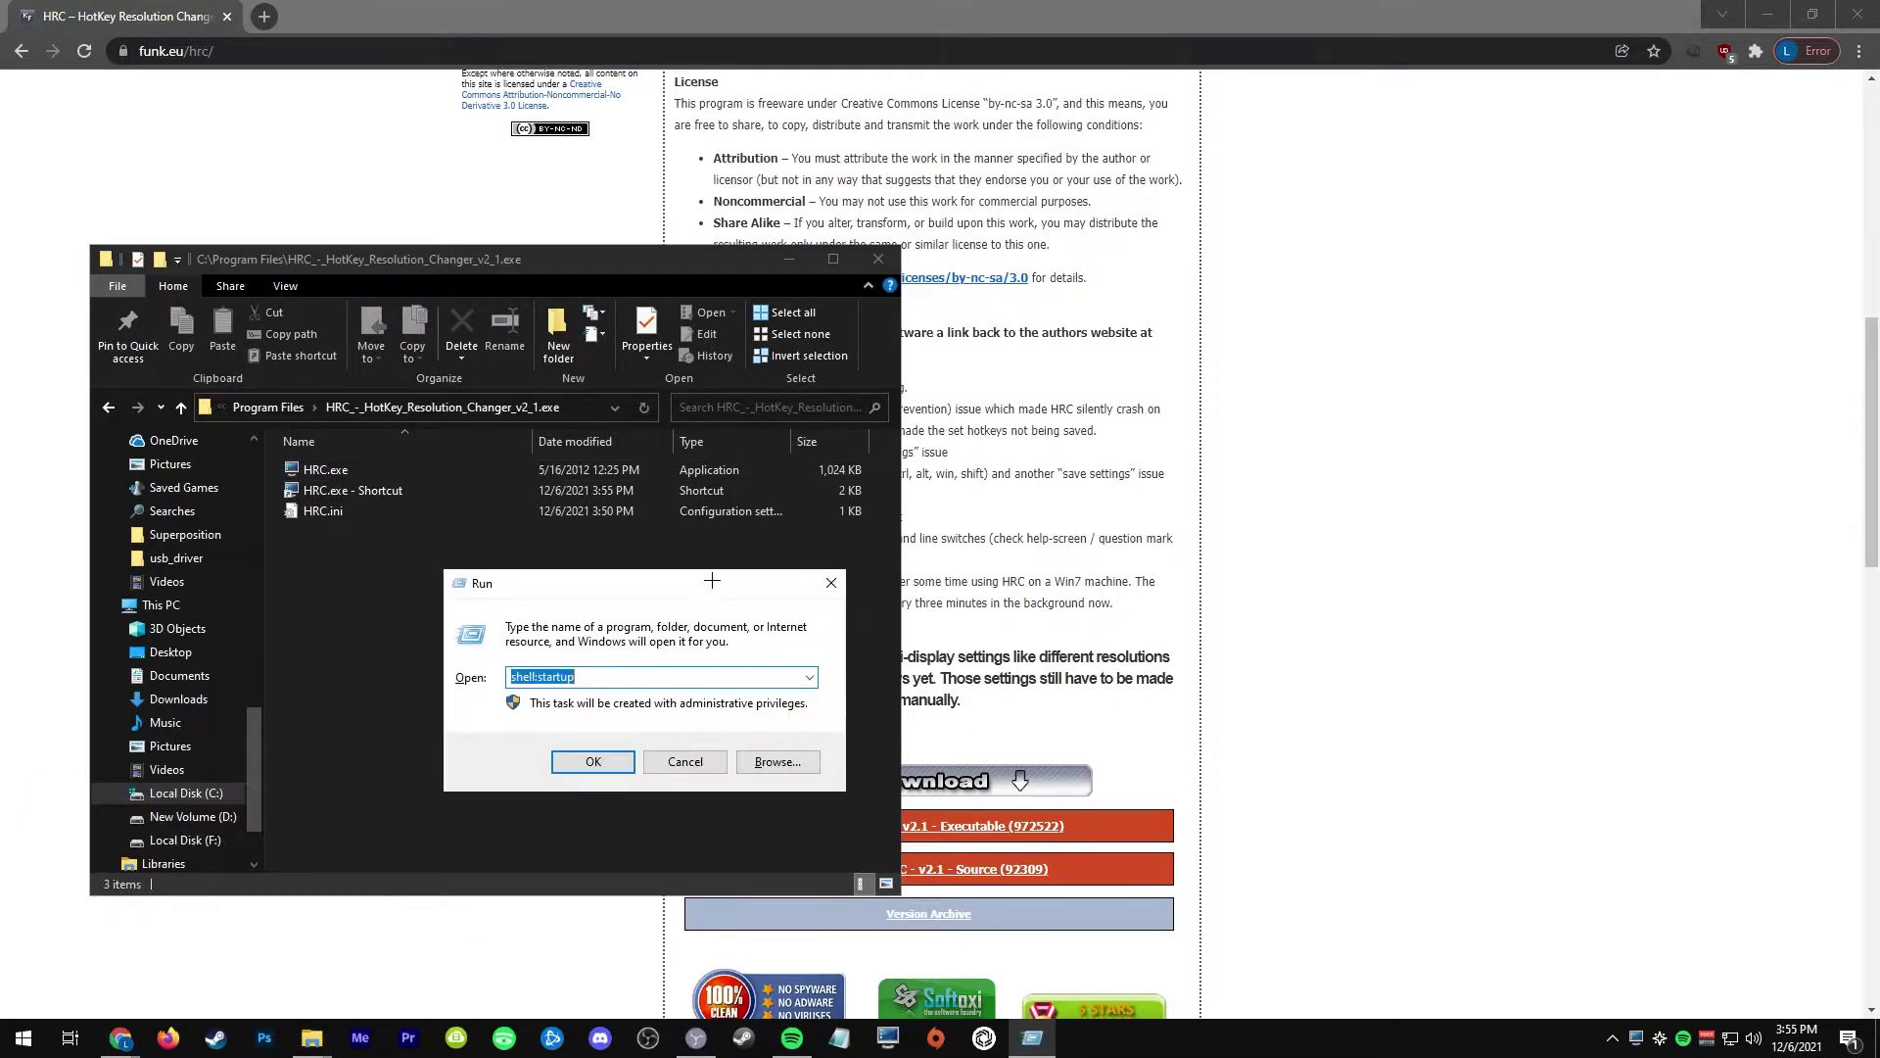
left_click(593, 761)
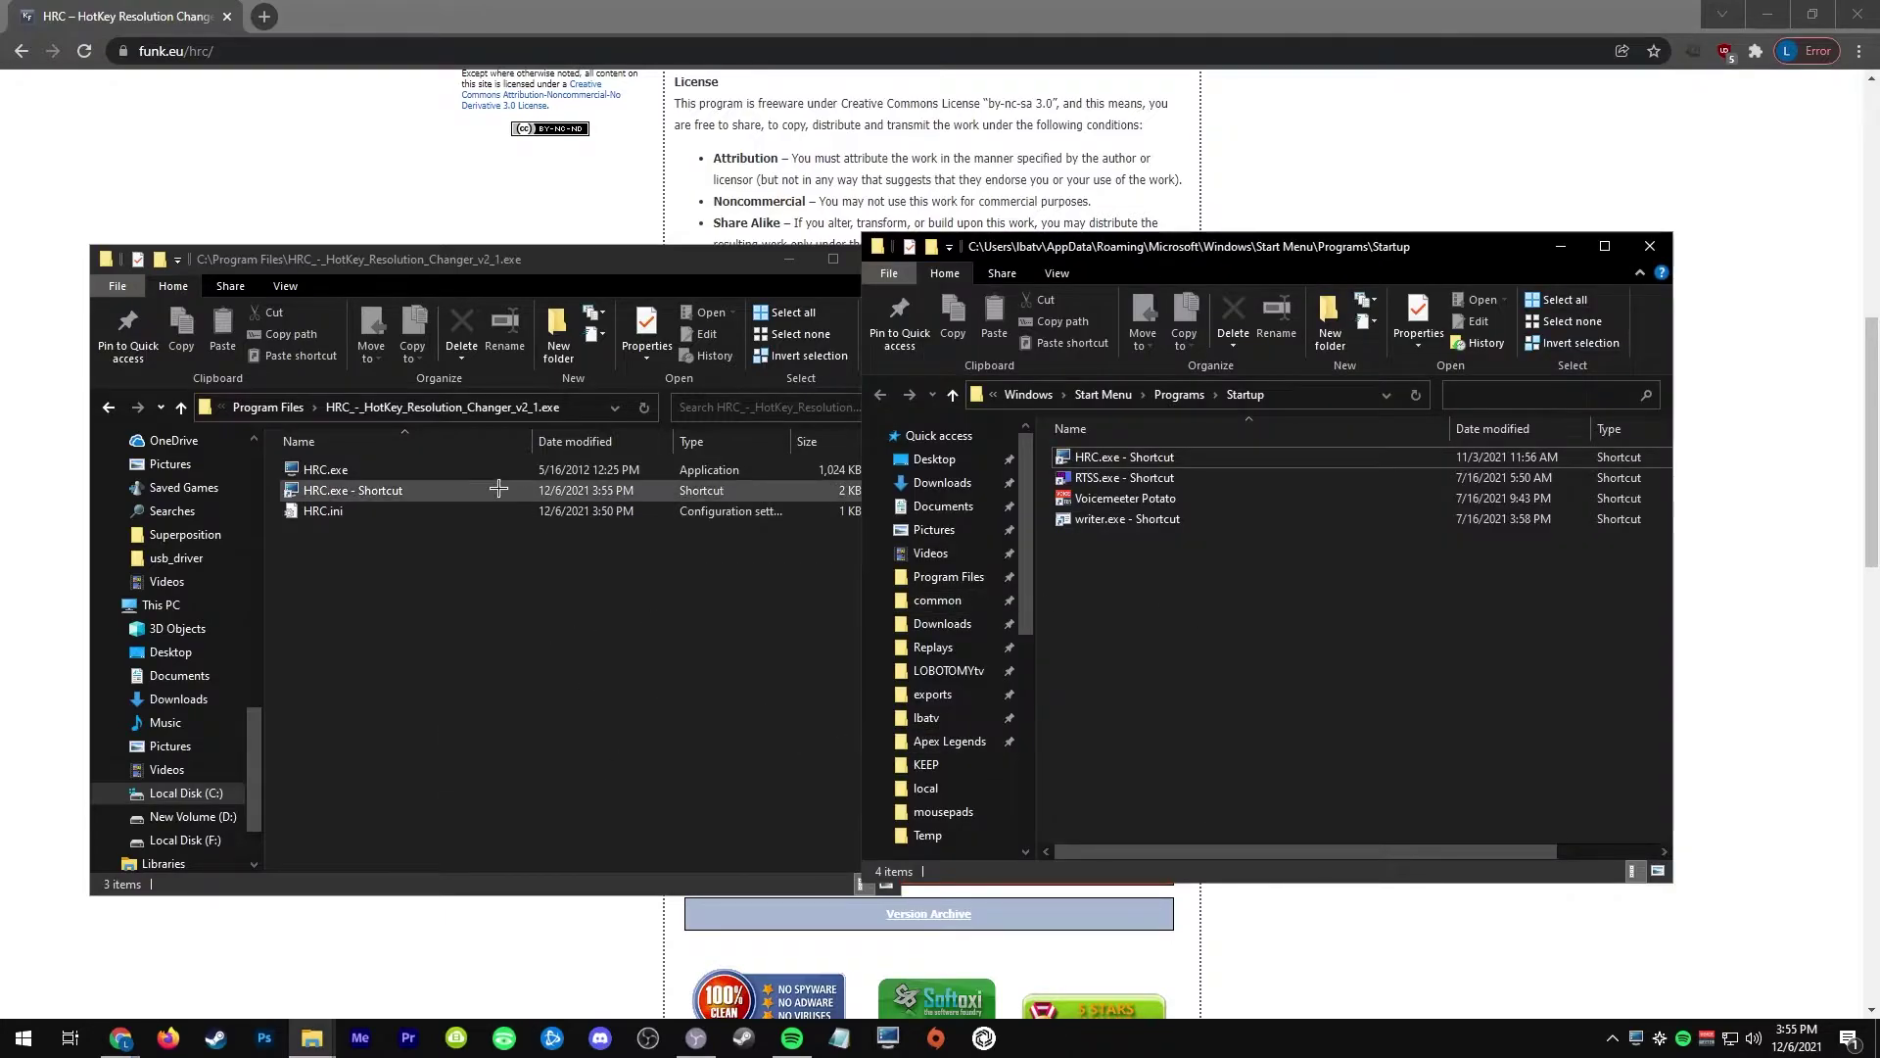
Drag the HRC.exe shortcut into Startup, skip replacing, delete the duplicate, and close Startup.
left_click_drag(326, 491, 1420, 607)
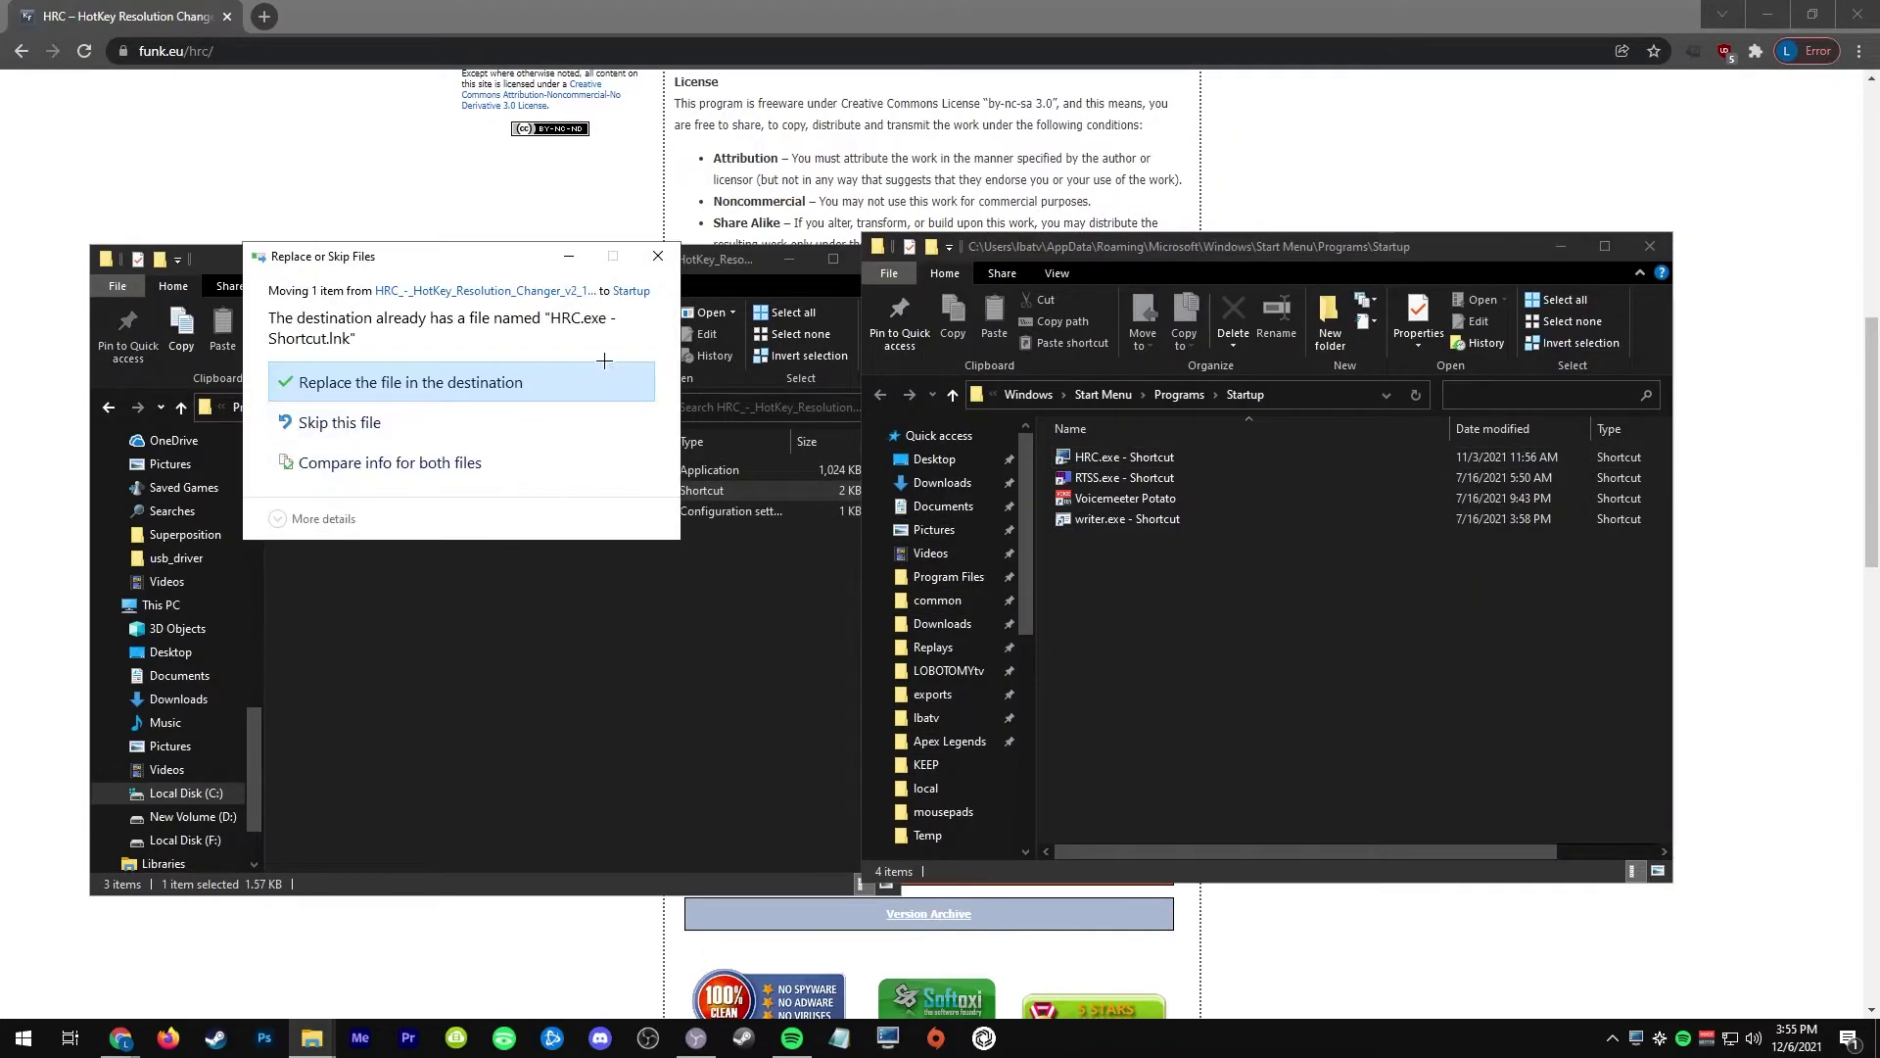
key("Escape")
left_click(373, 486)
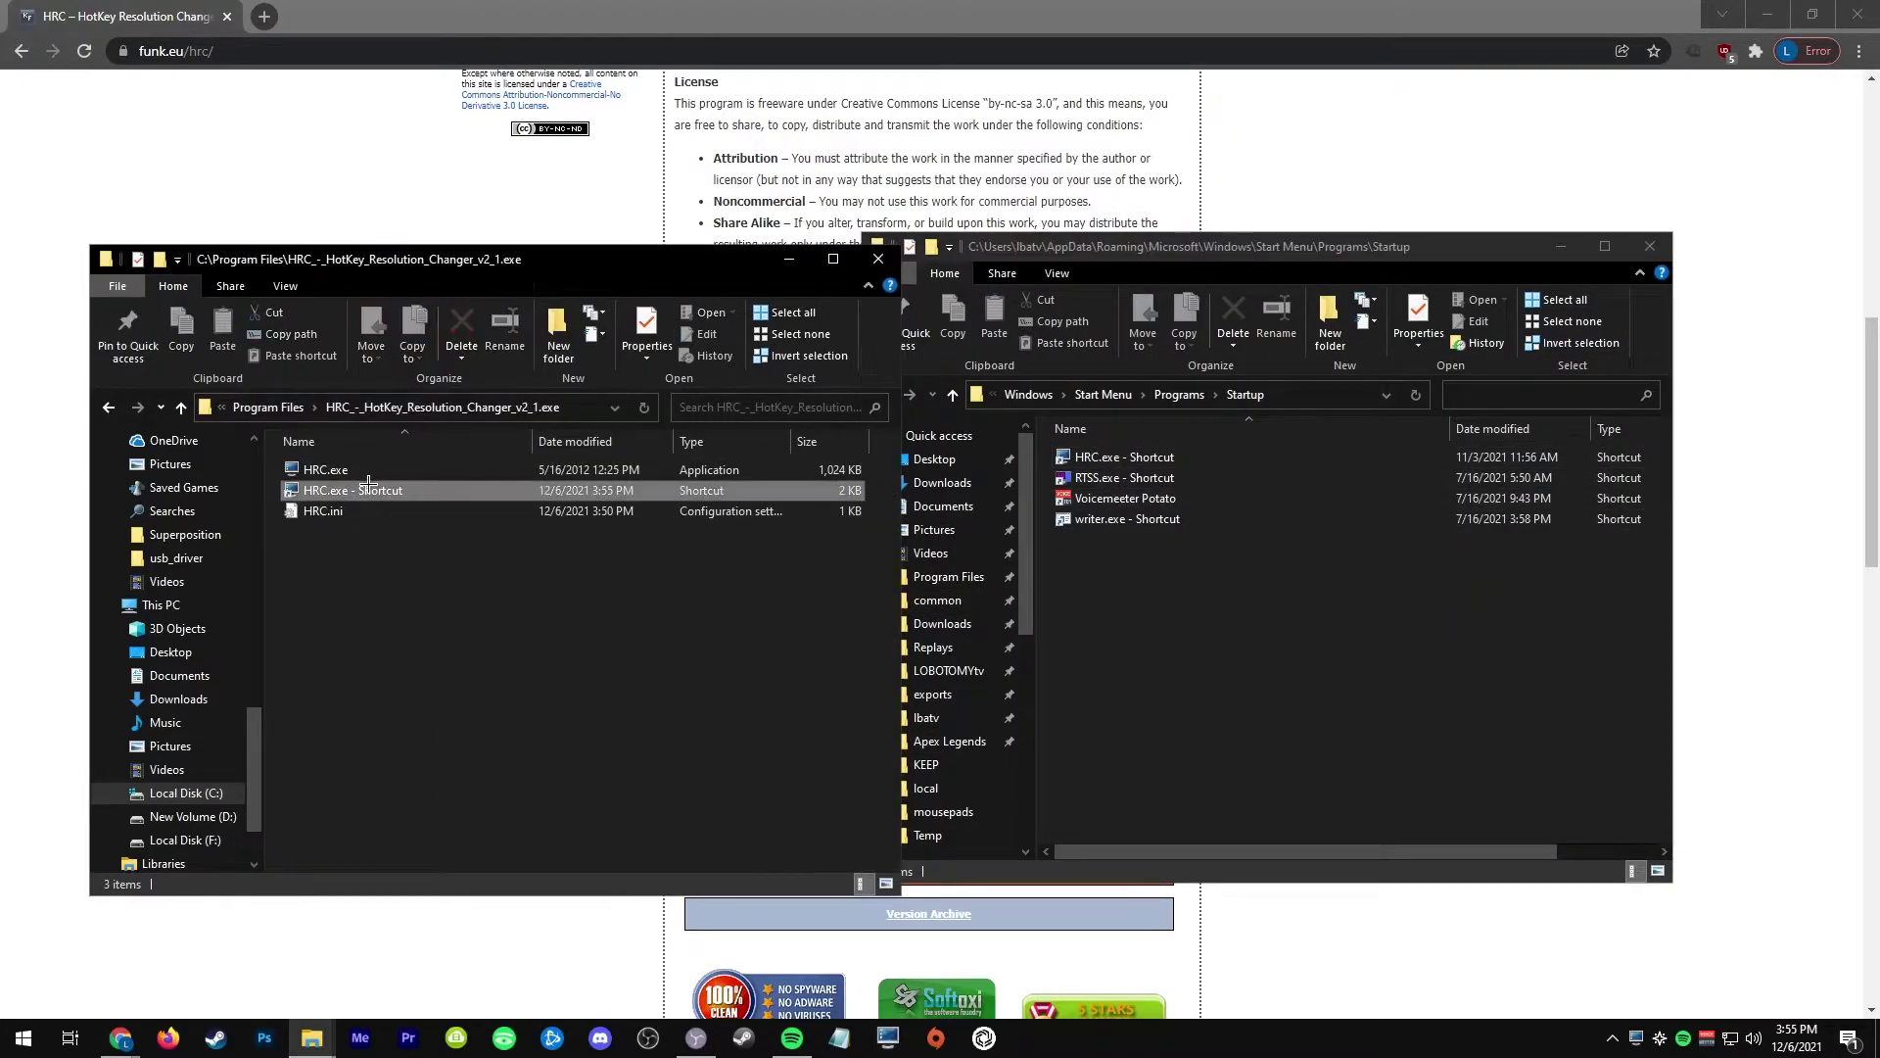
key("Delete")
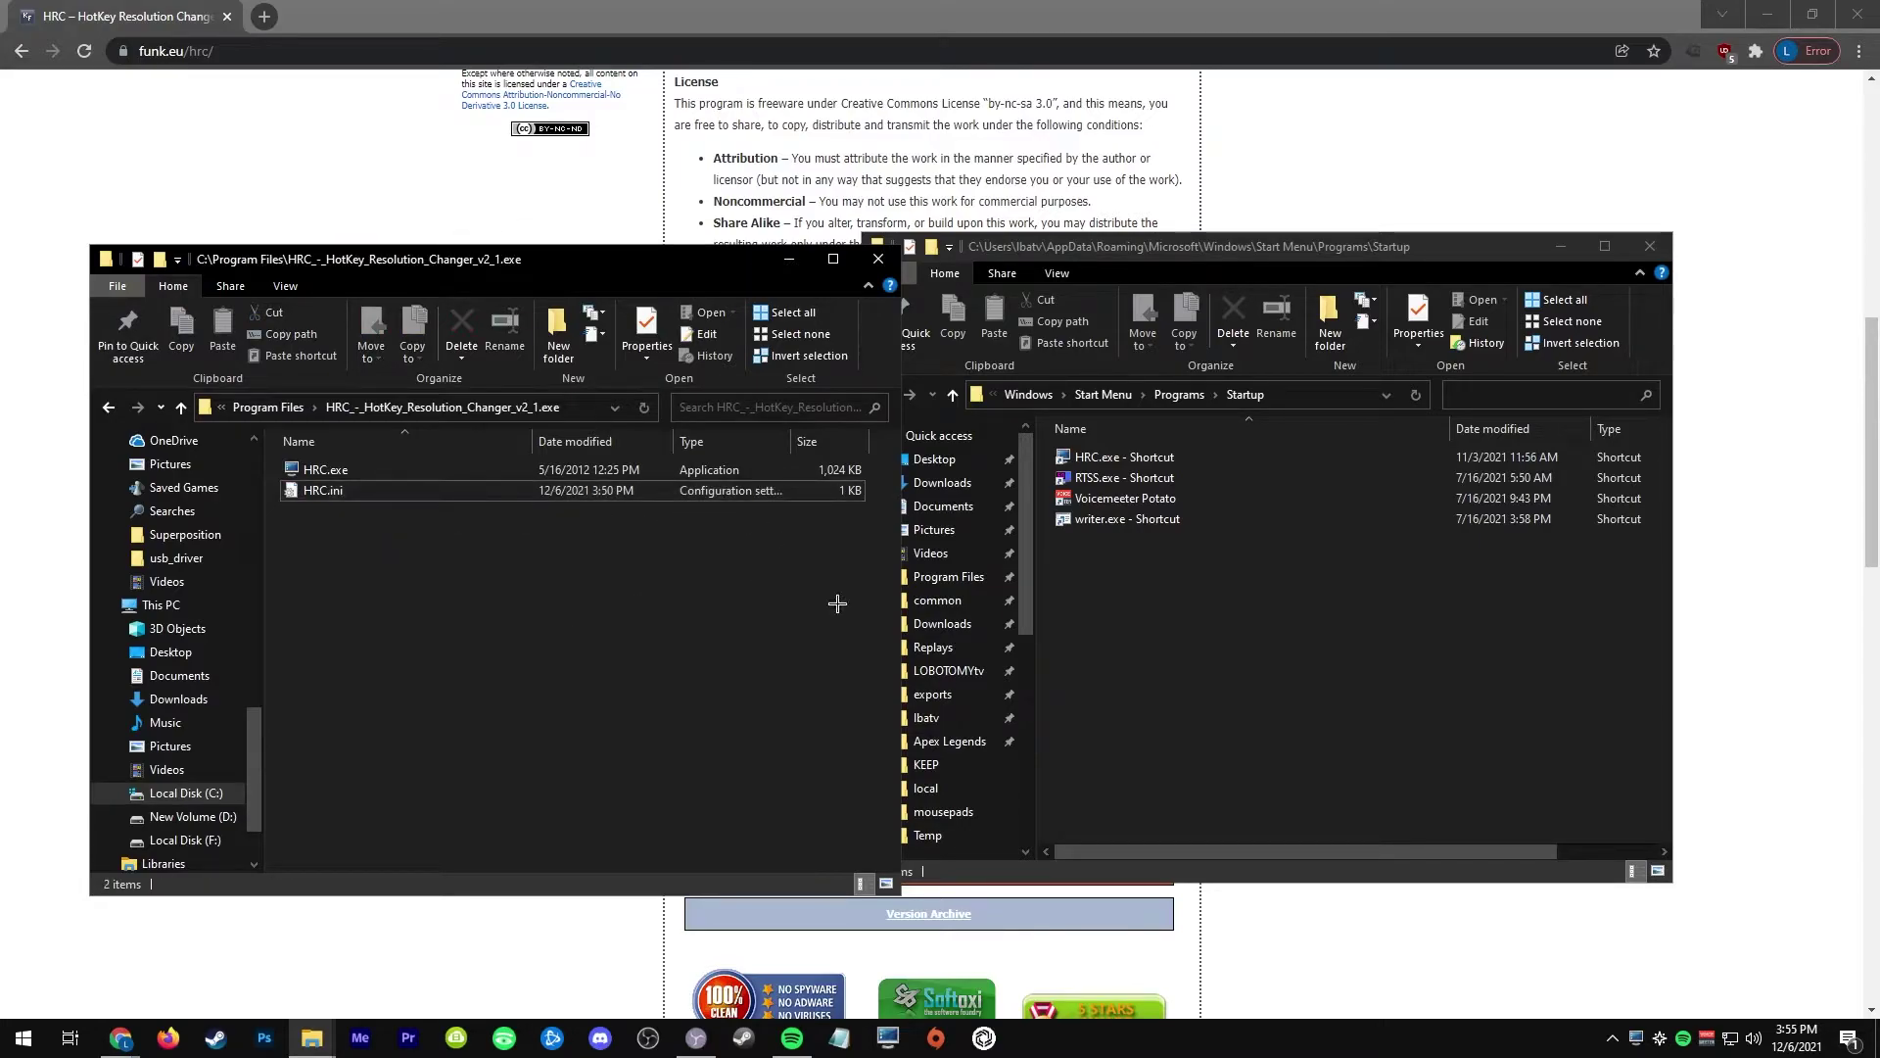
left_click(1650, 246)
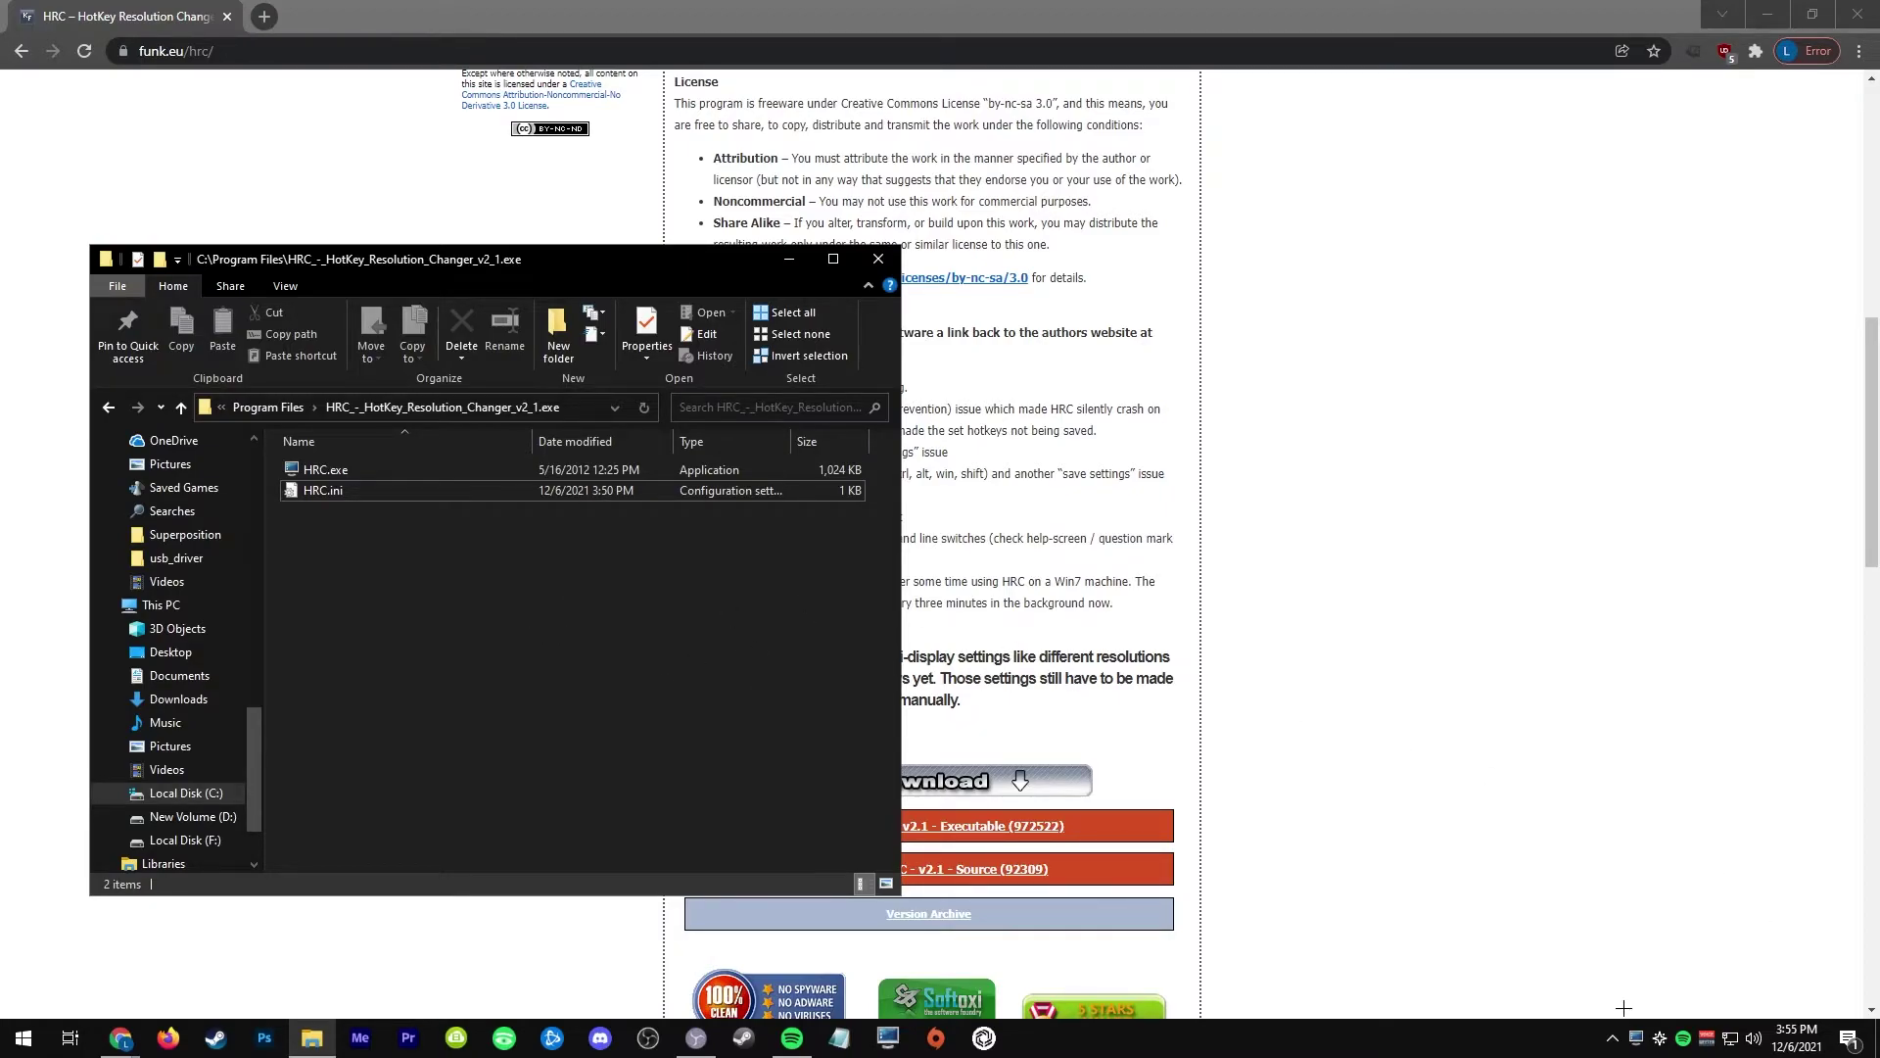
Bring up the HotKey Resolution Changer window from the tray and close File Explorer.
left_click(1635, 1037)
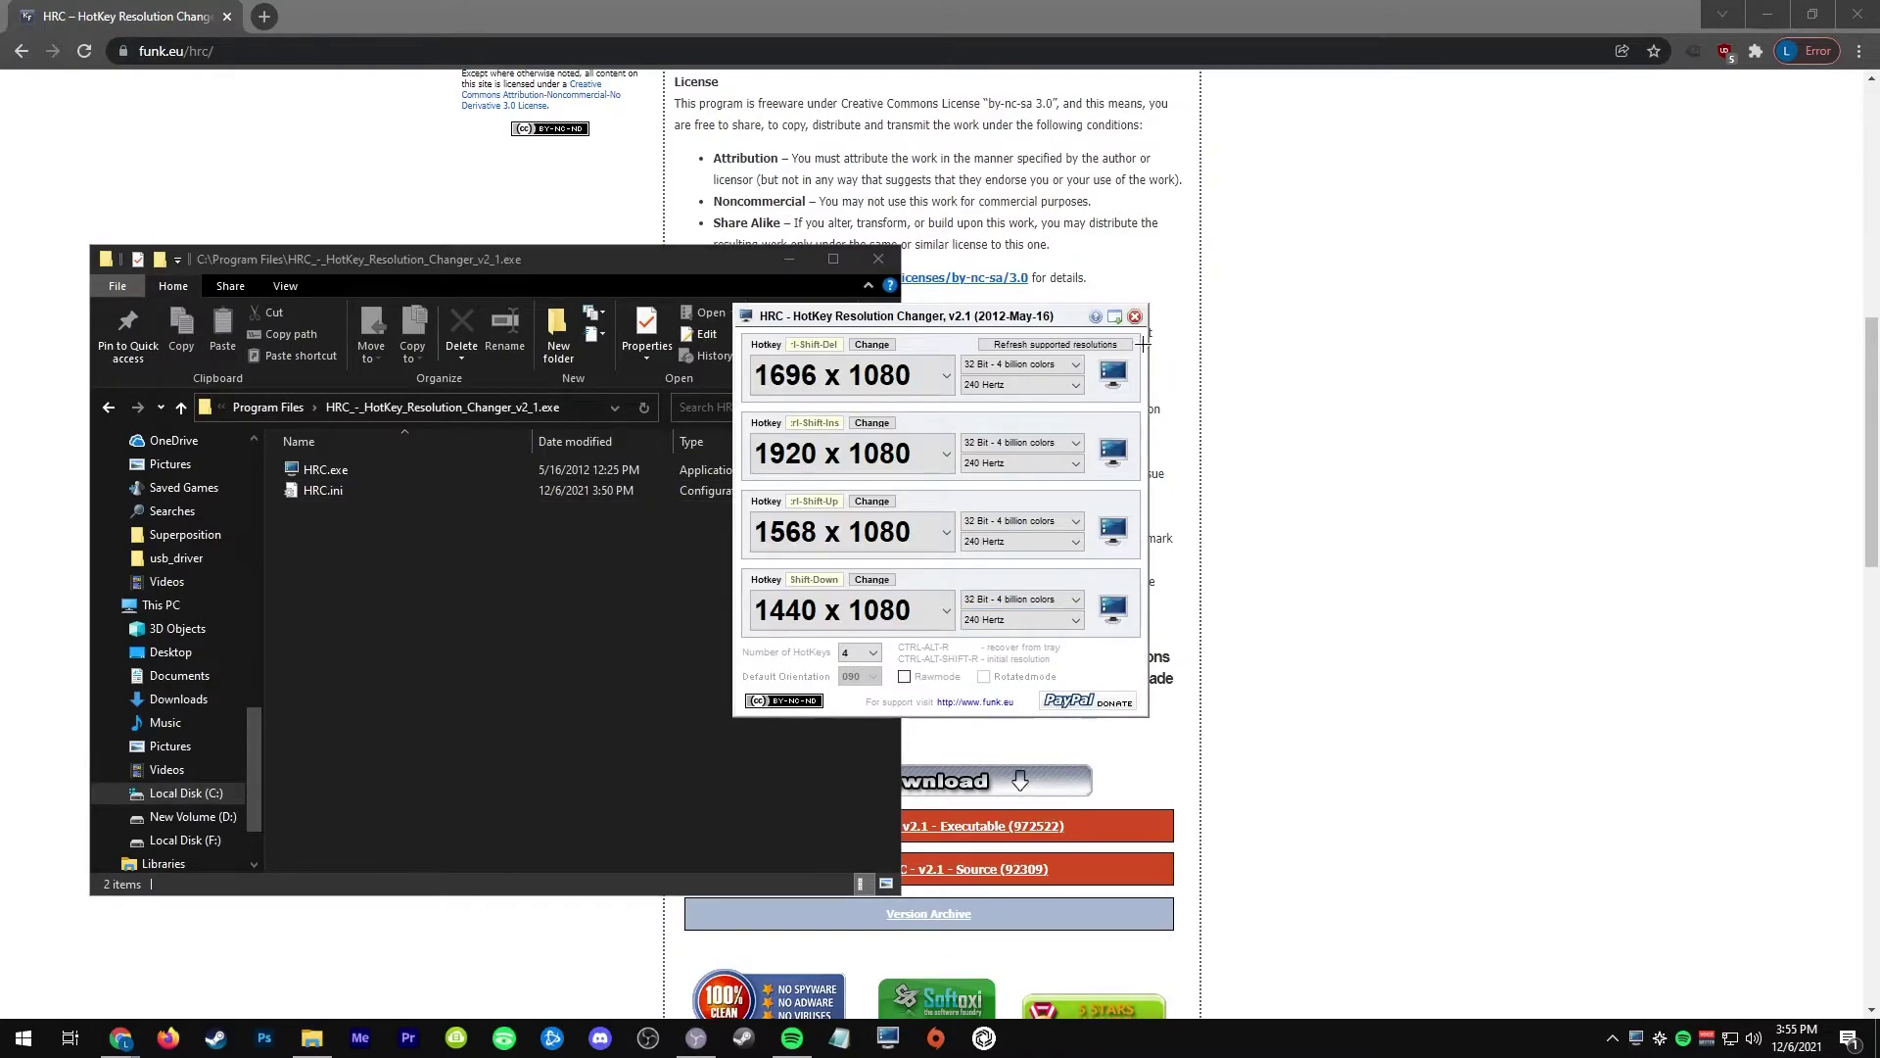
left_click(1114, 316)
left_click(1635, 1037)
left_click(878, 258)
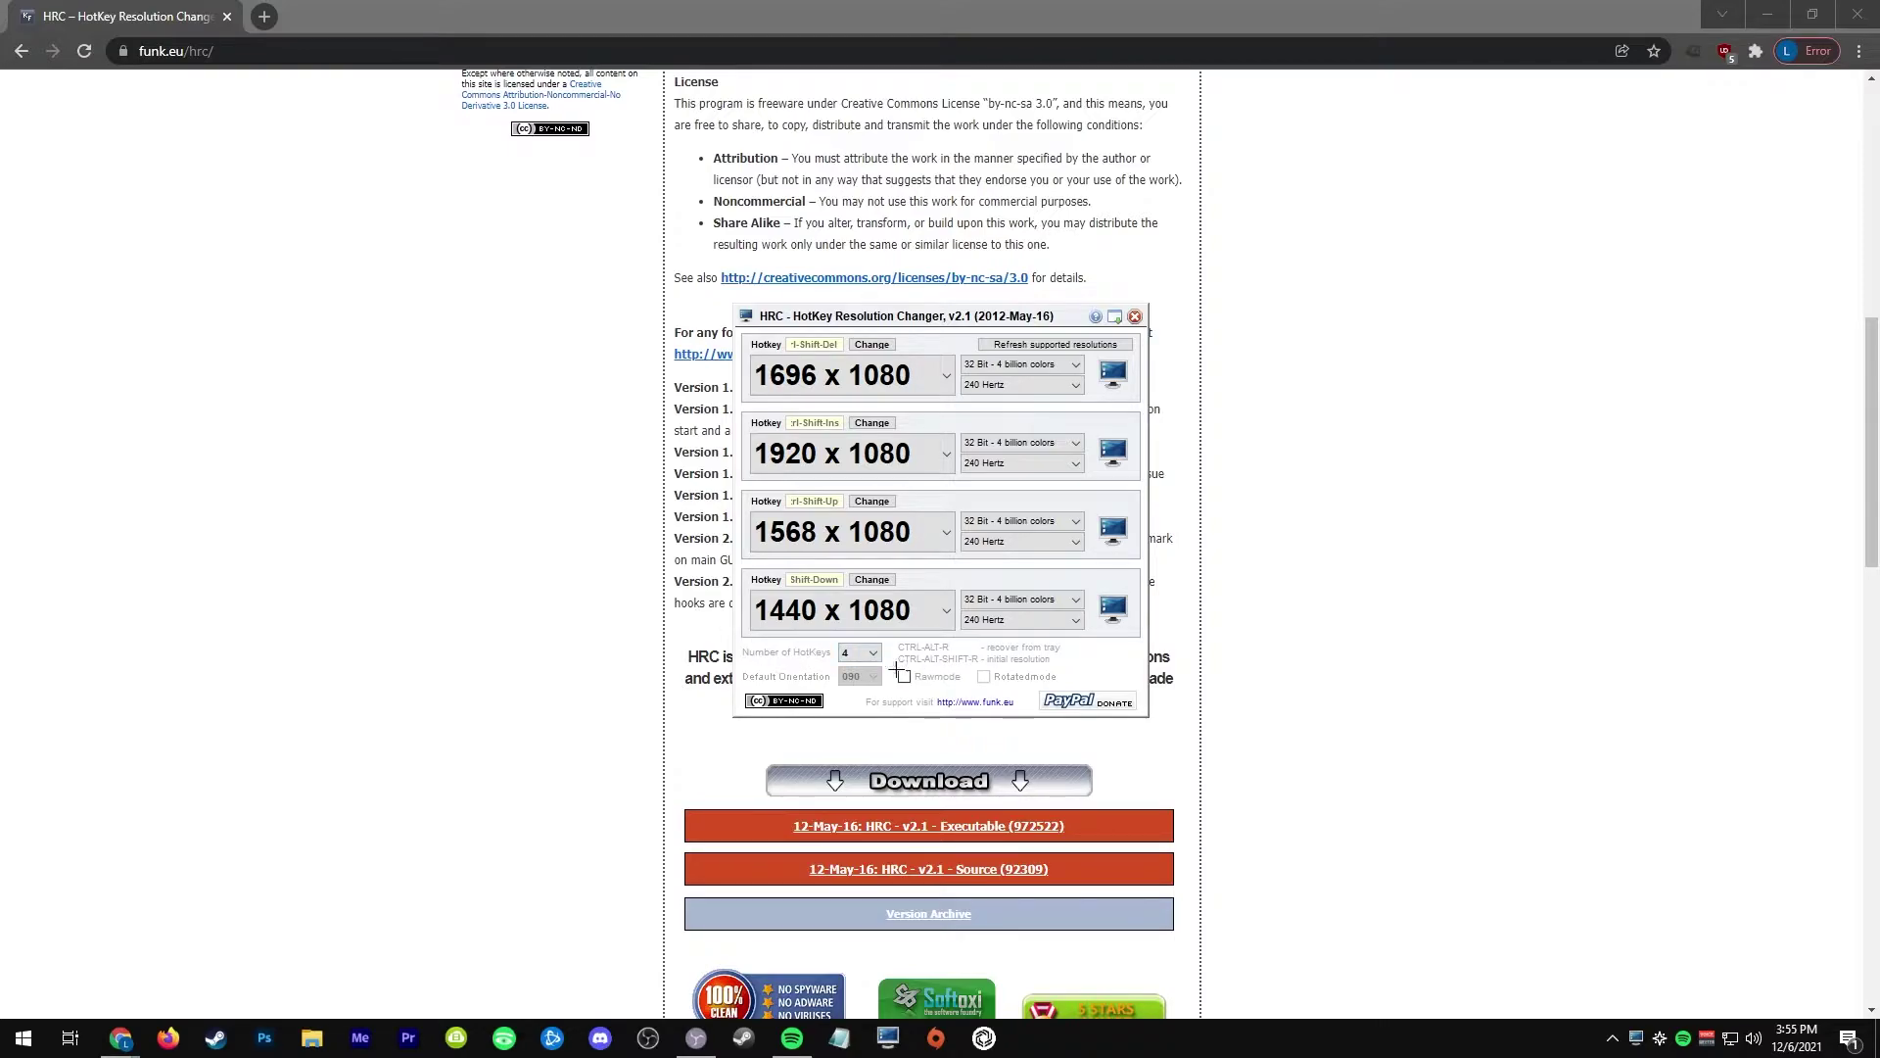
Leave the Number of HotKeys setting at 4.
left_click(845, 653)
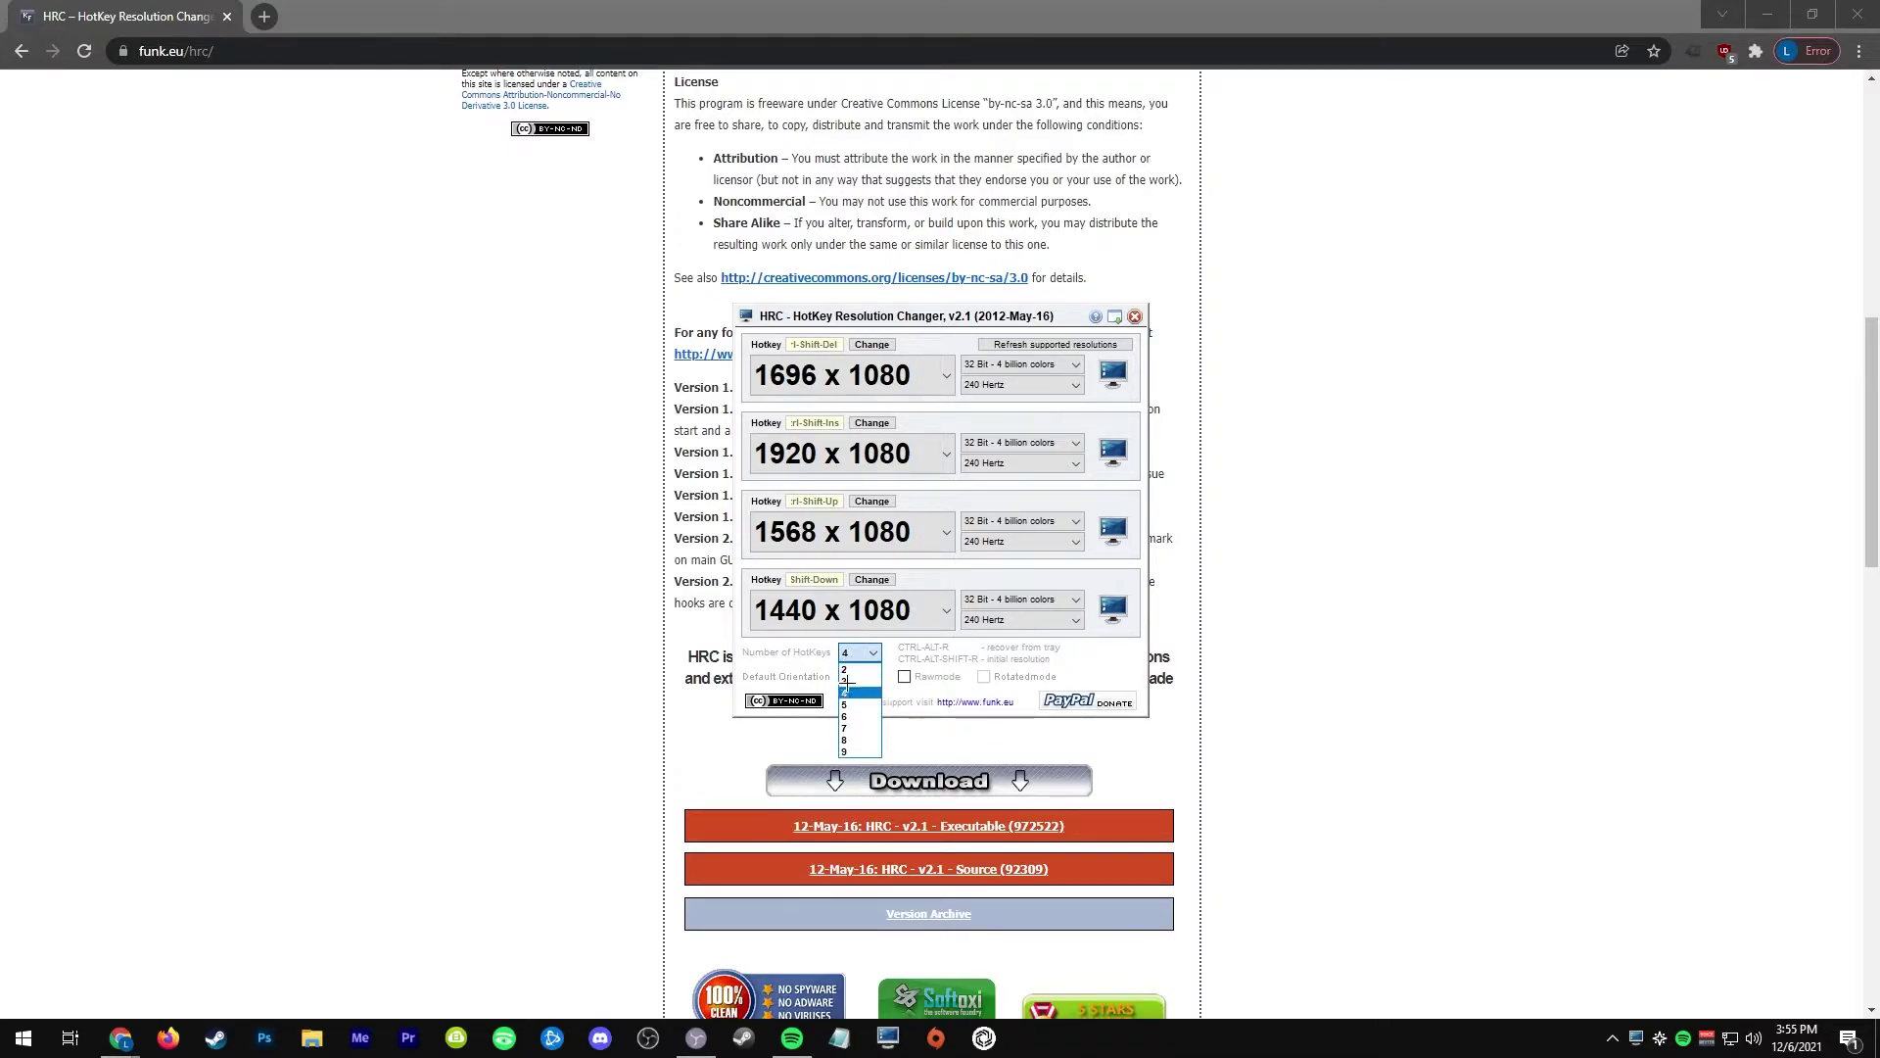
left_click(799, 660)
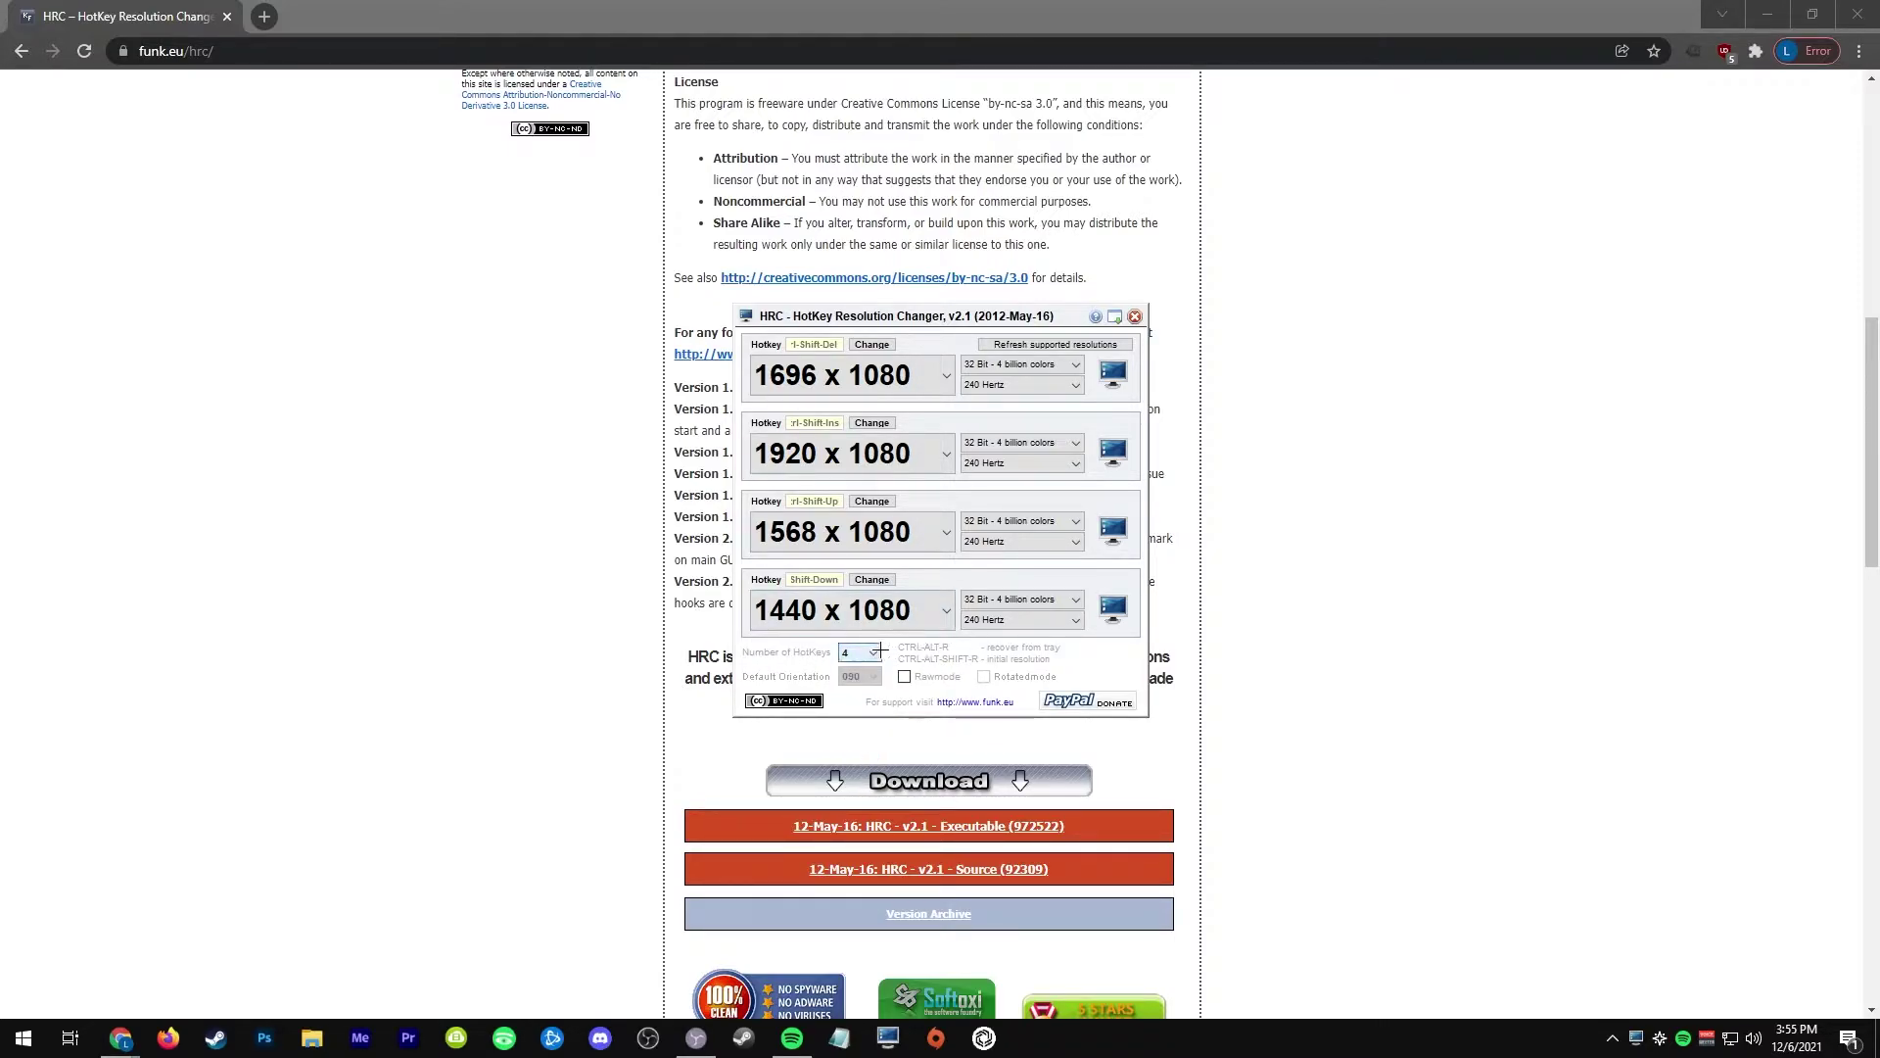
left_click(870, 652)
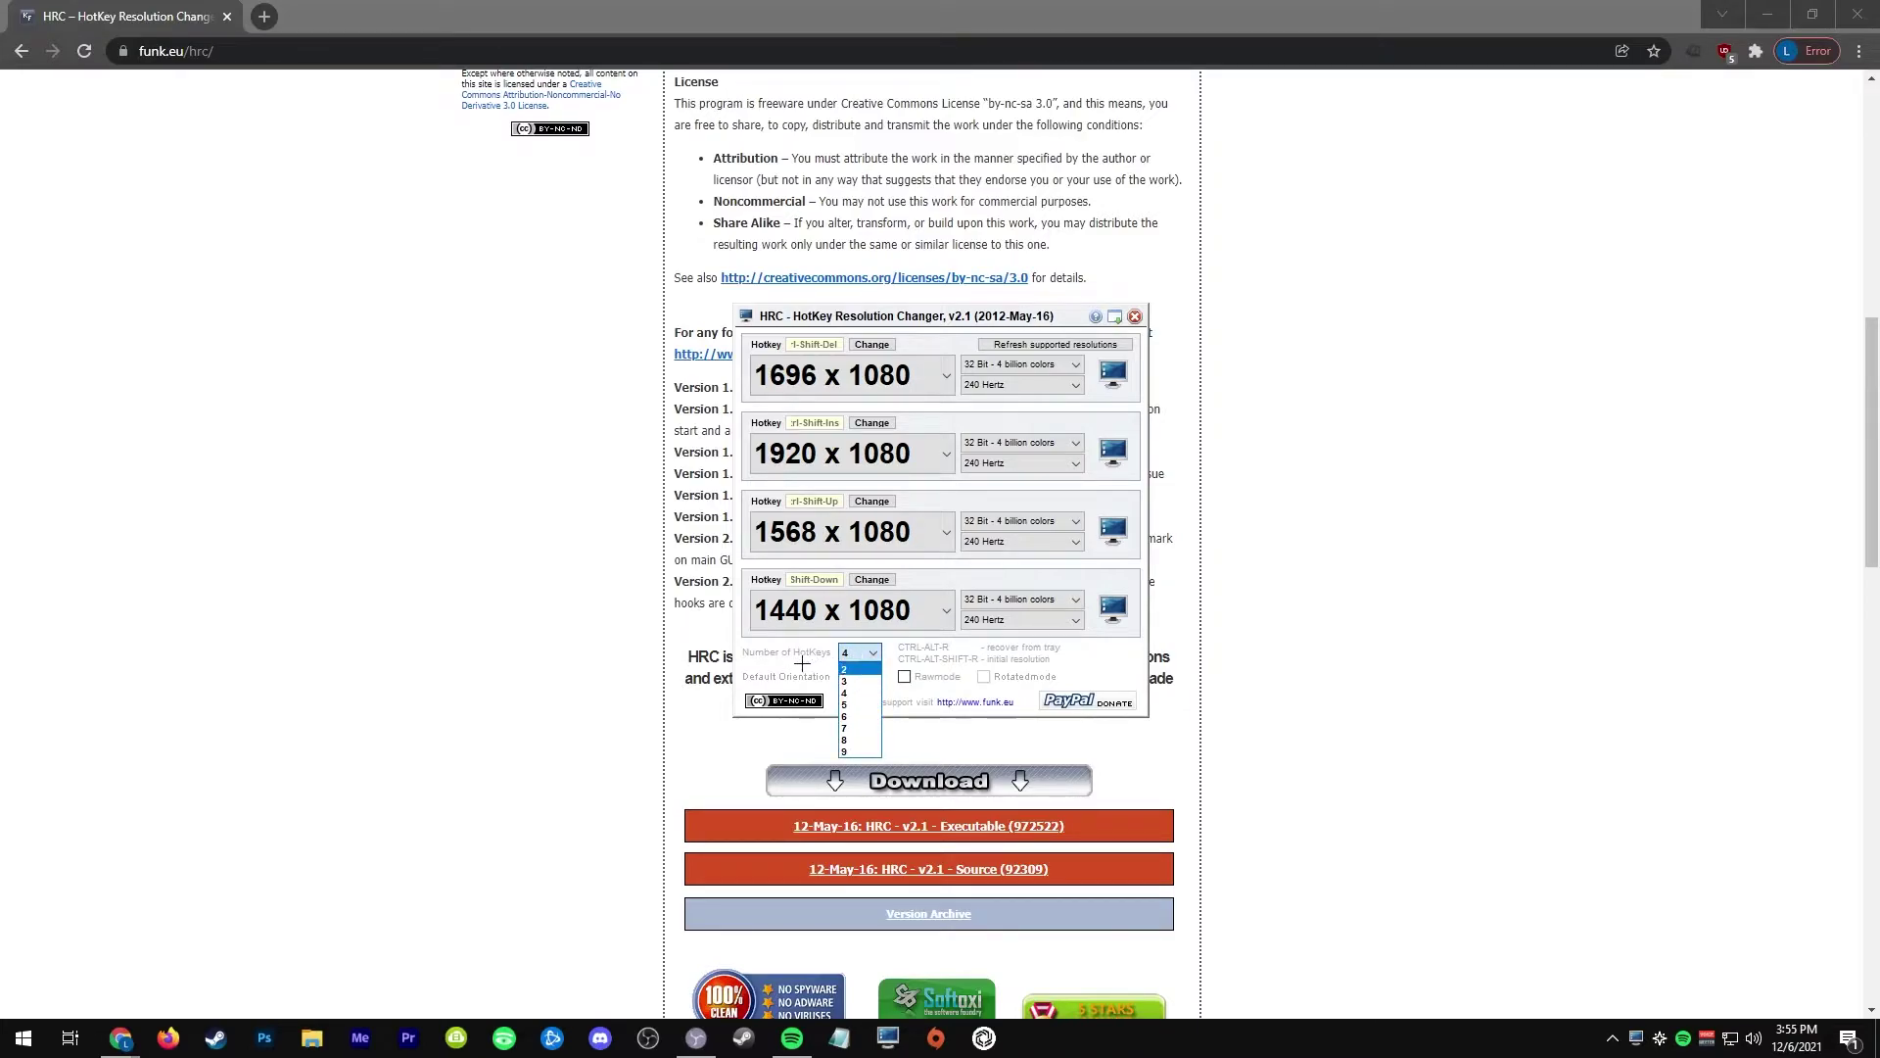
left_click(1047, 591)
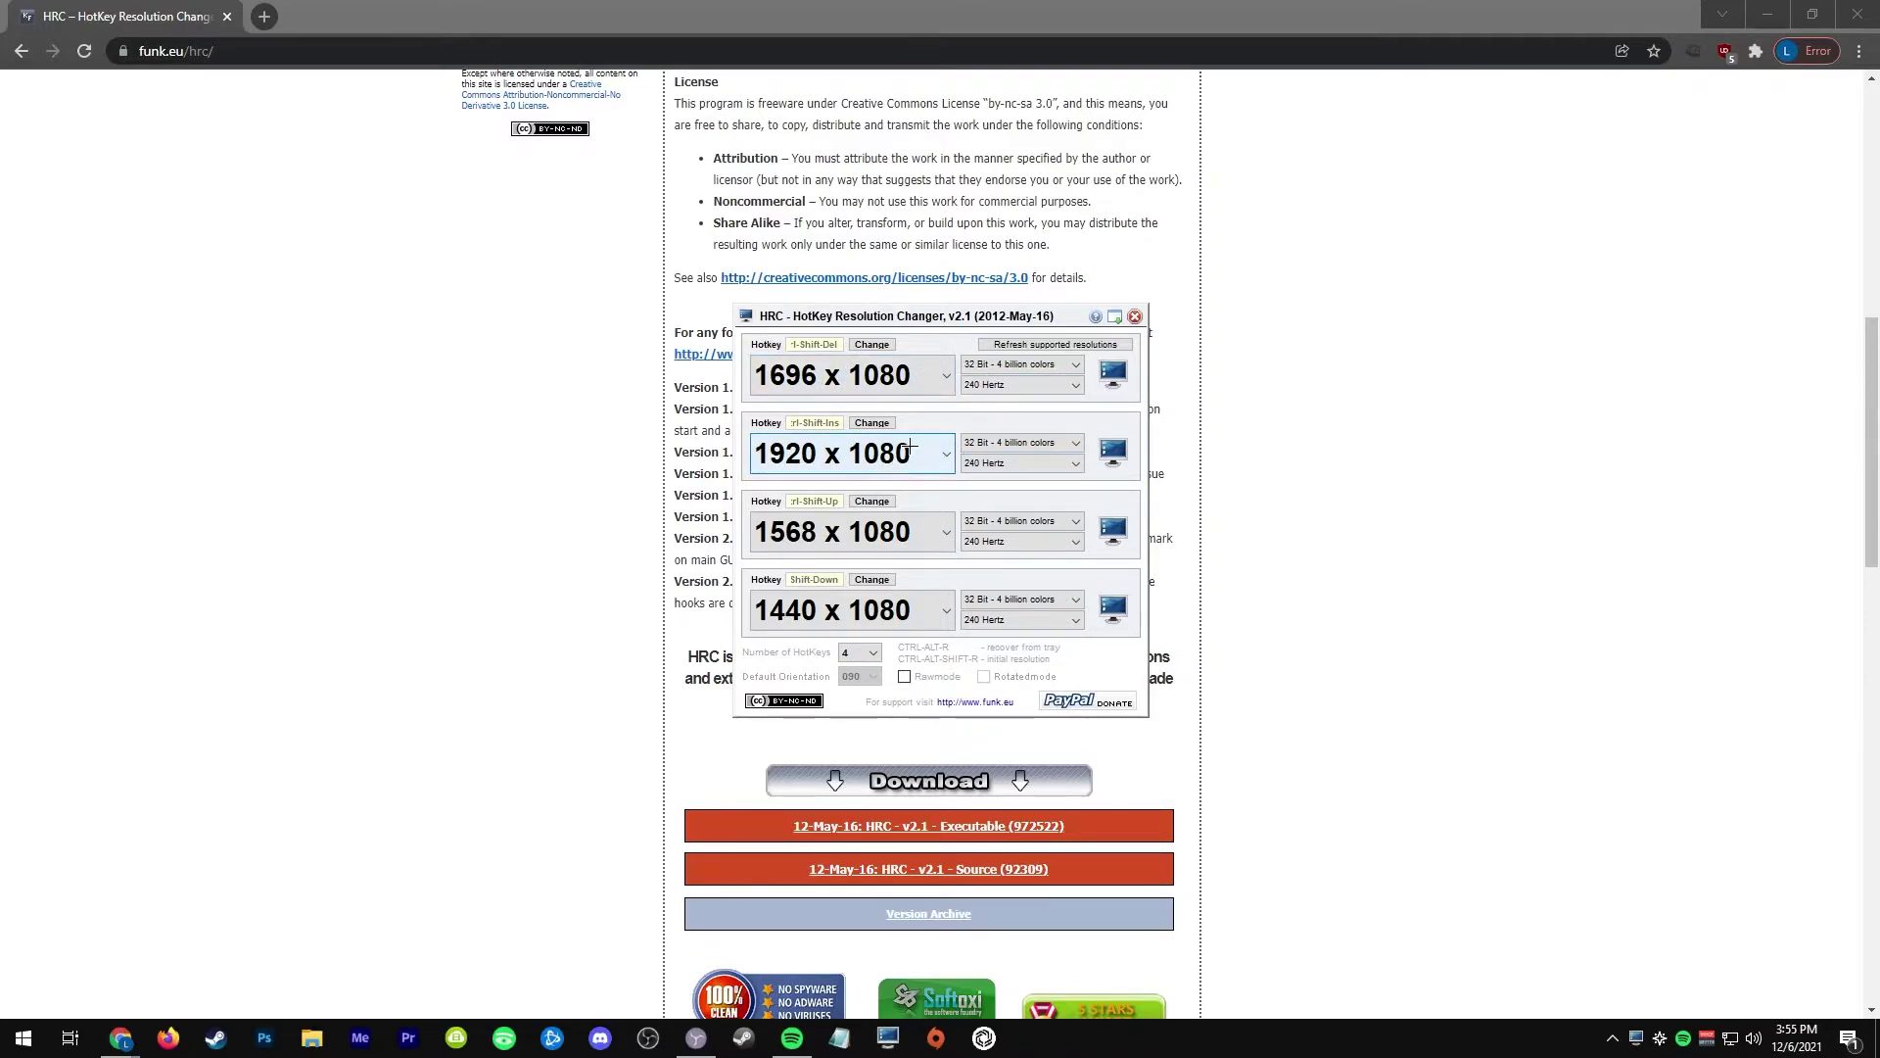
Browse the first hotkey's resolution list and keep it at 1696 x 1080.
left_click(899, 375)
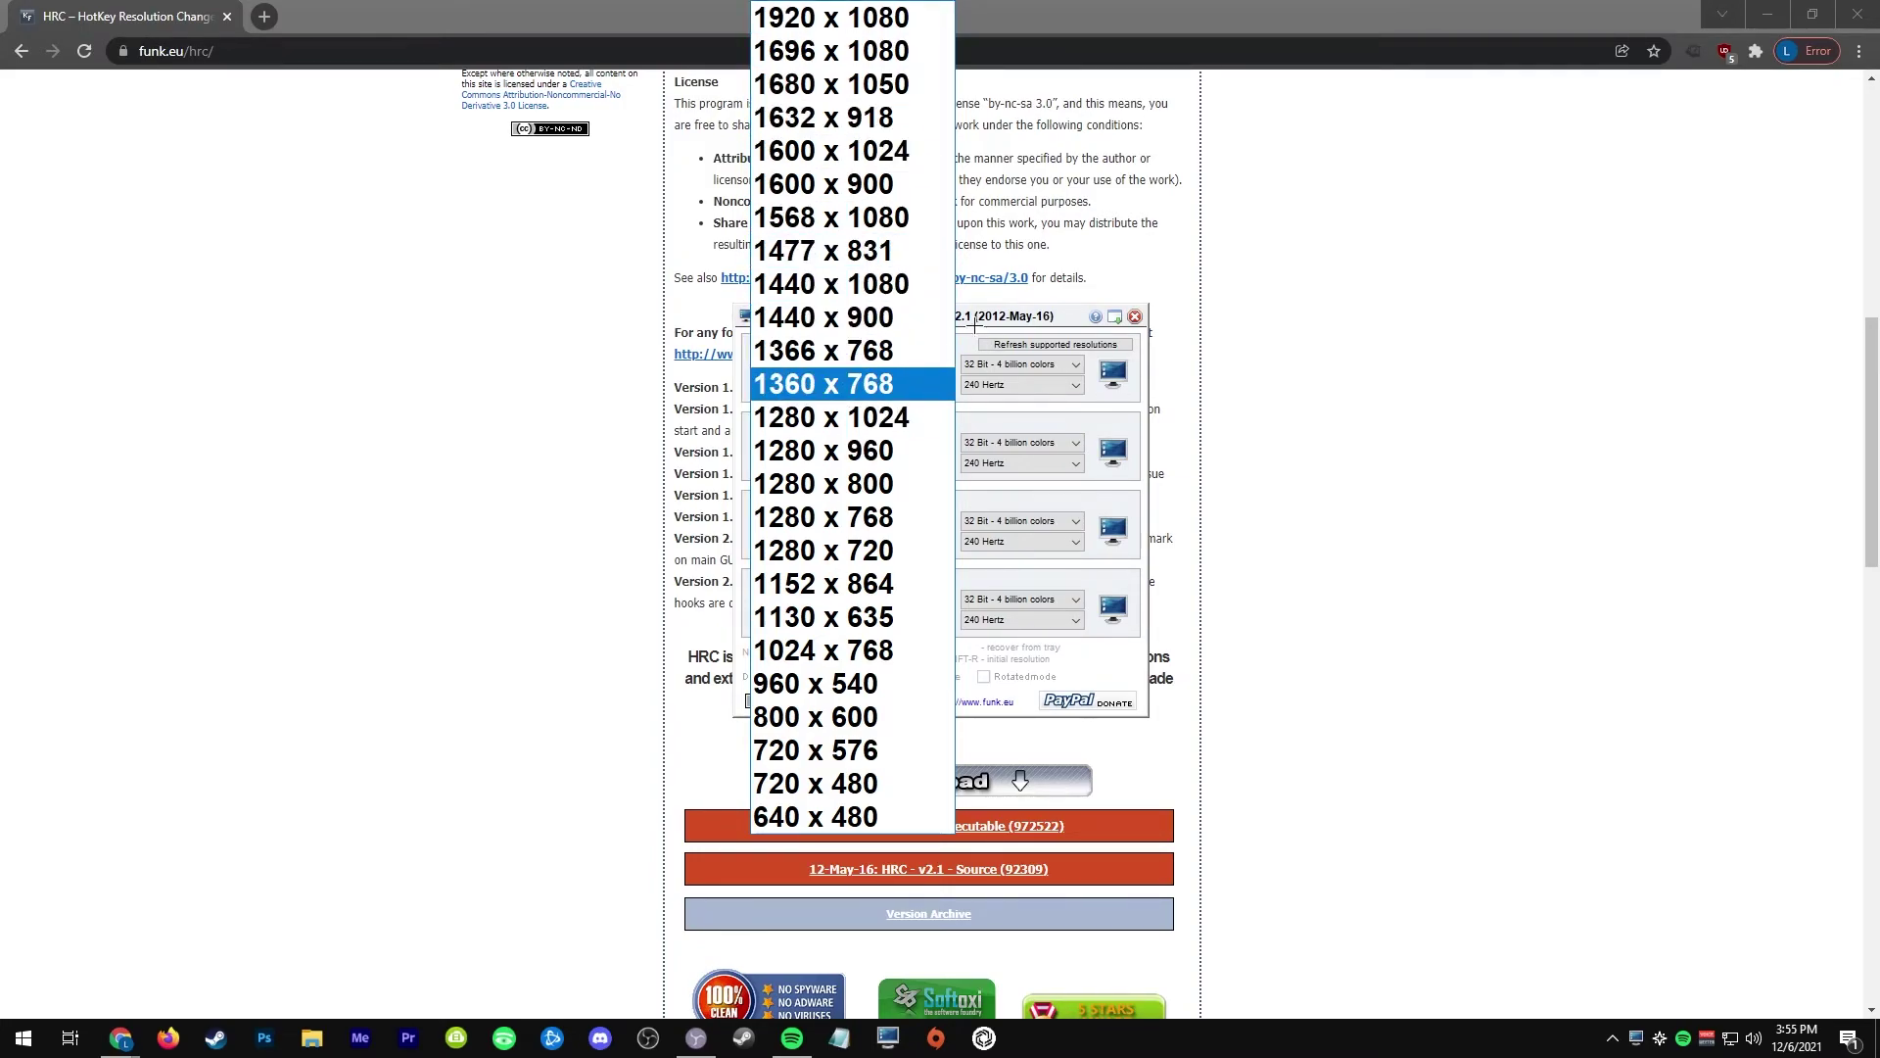
left_click(832, 384)
left_click(832, 384)
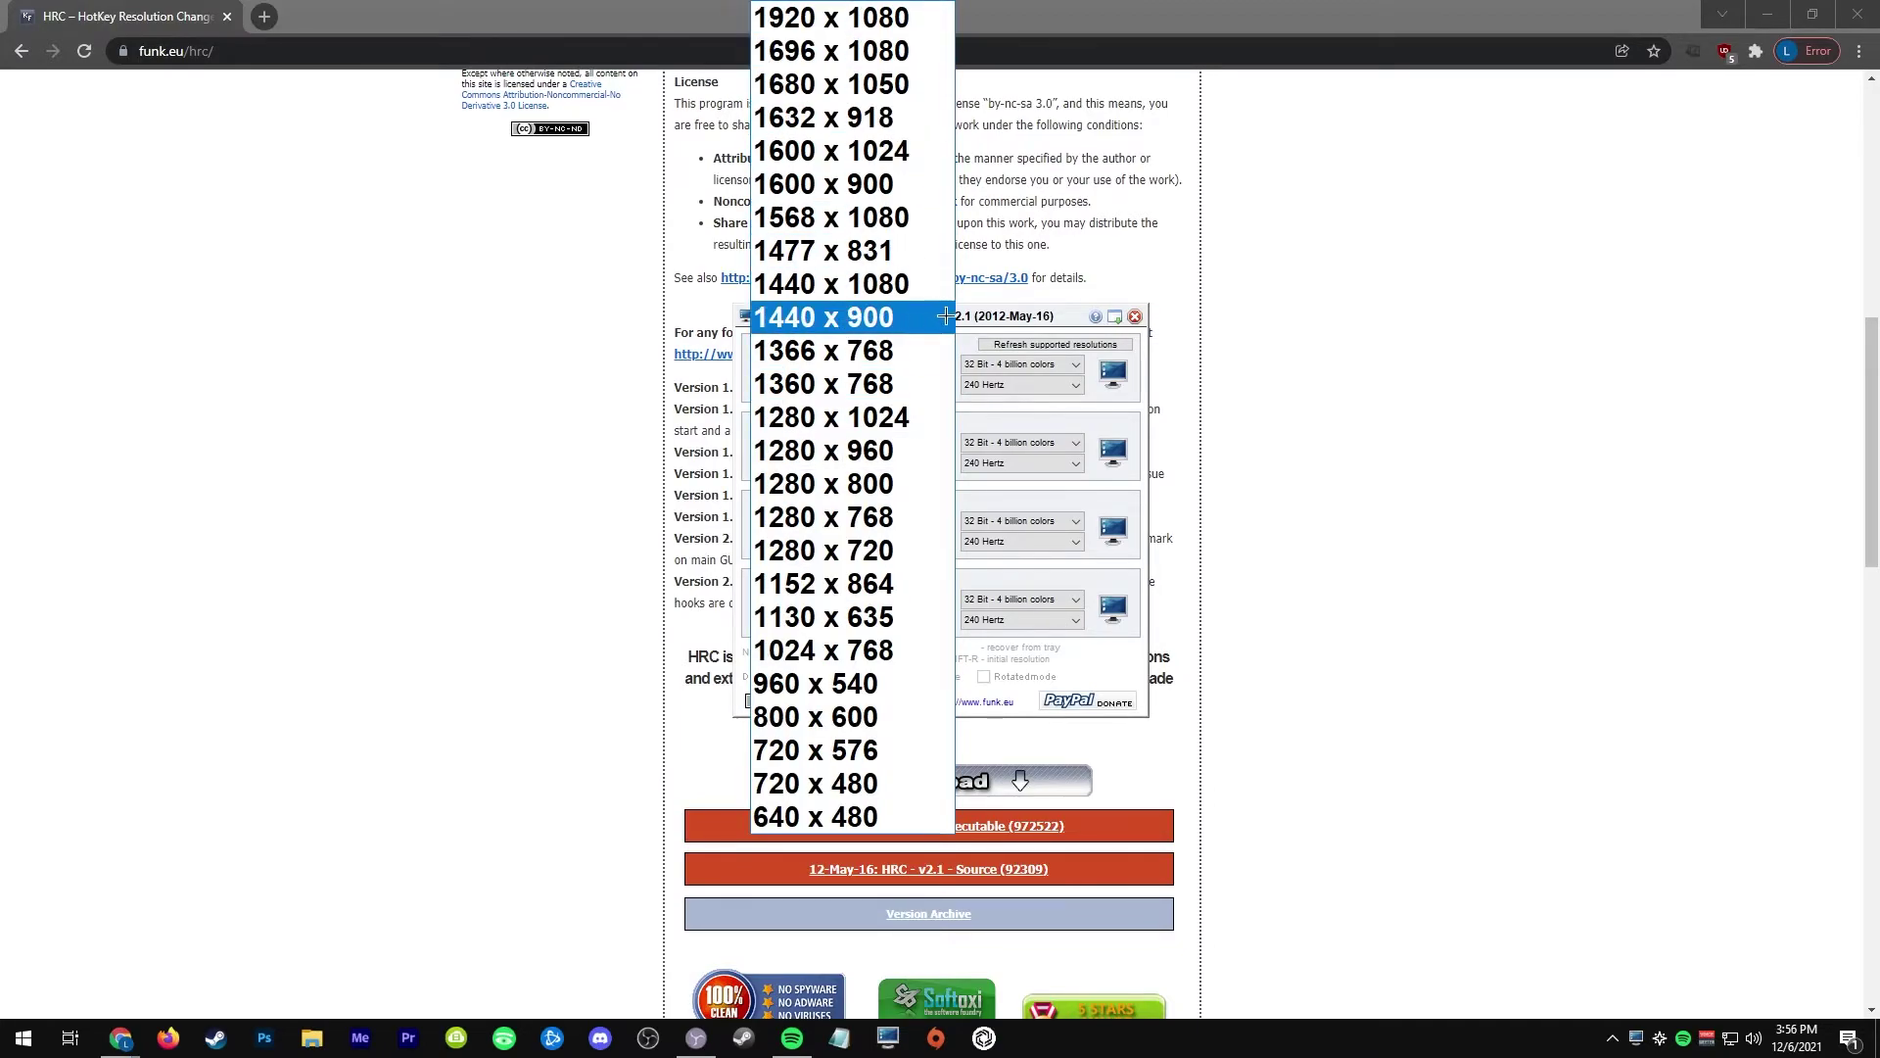
left_click(842, 317)
left_click(854, 408)
left_click(881, 251)
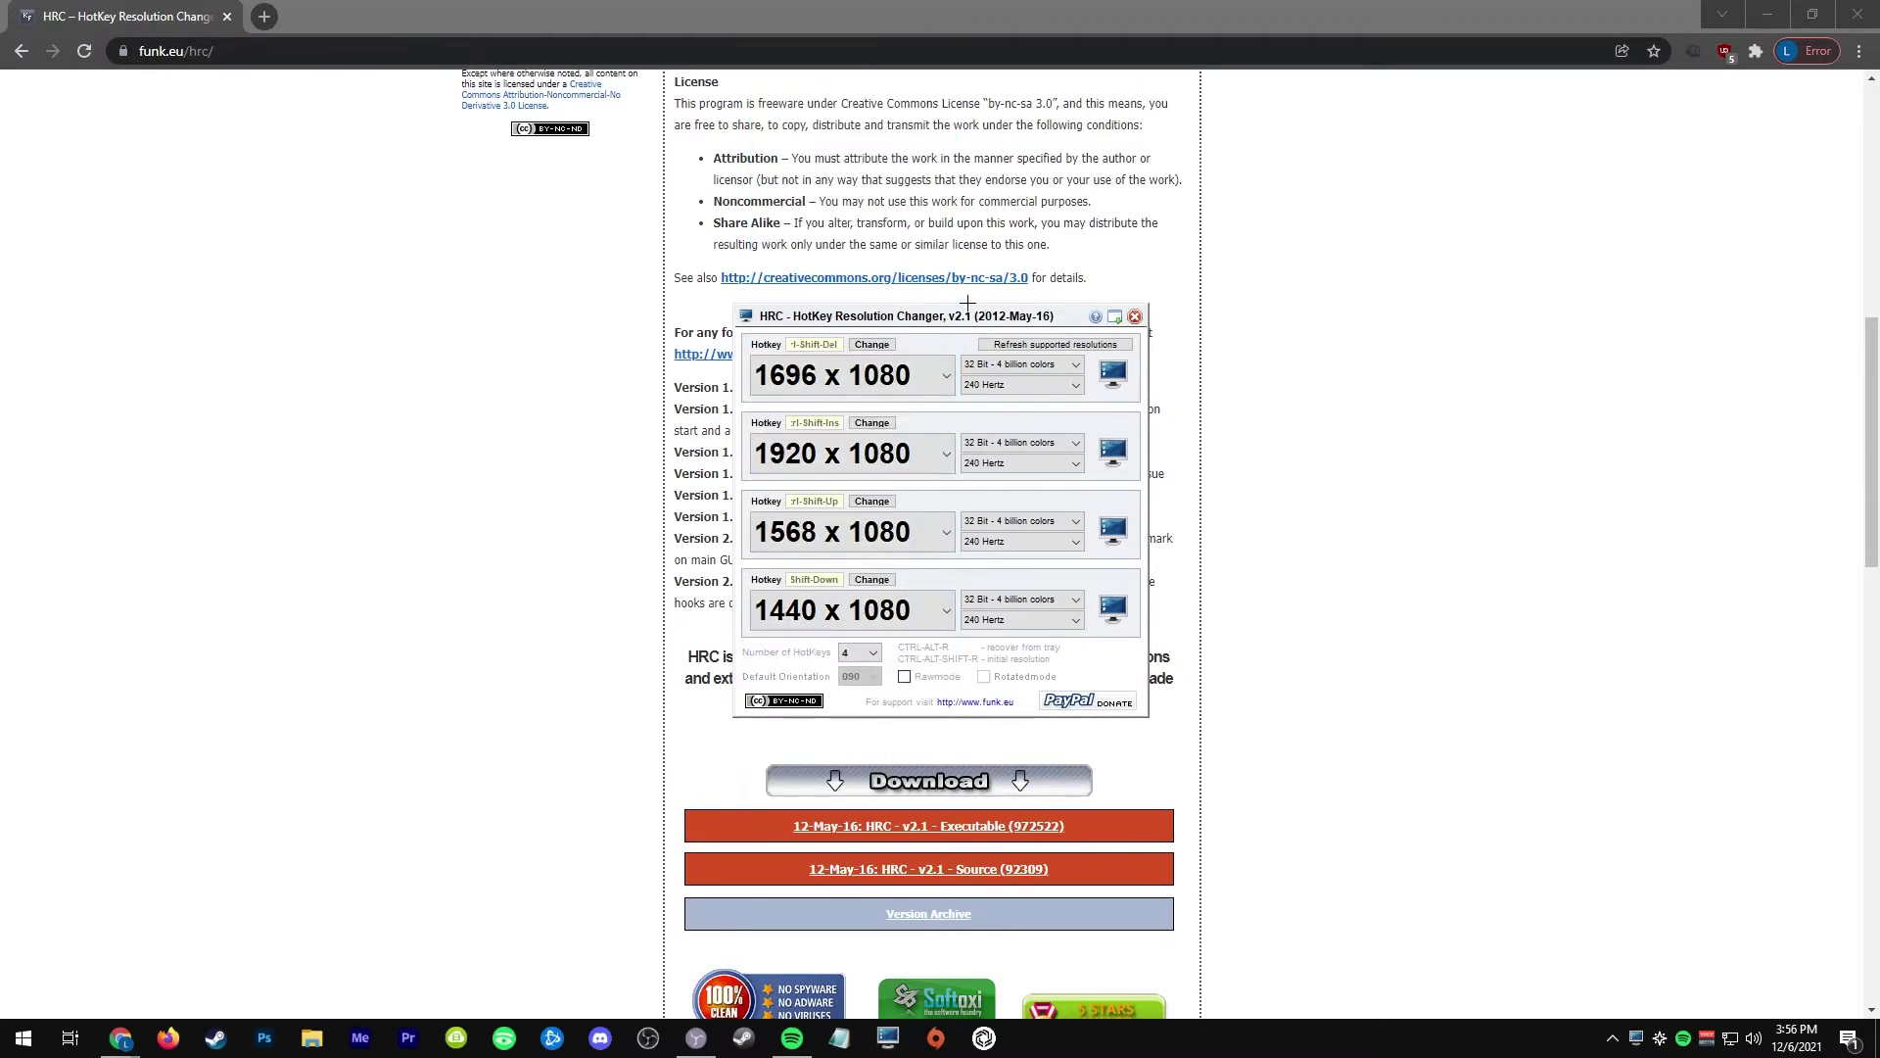
left_click(968, 306)
left_click(995, 317)
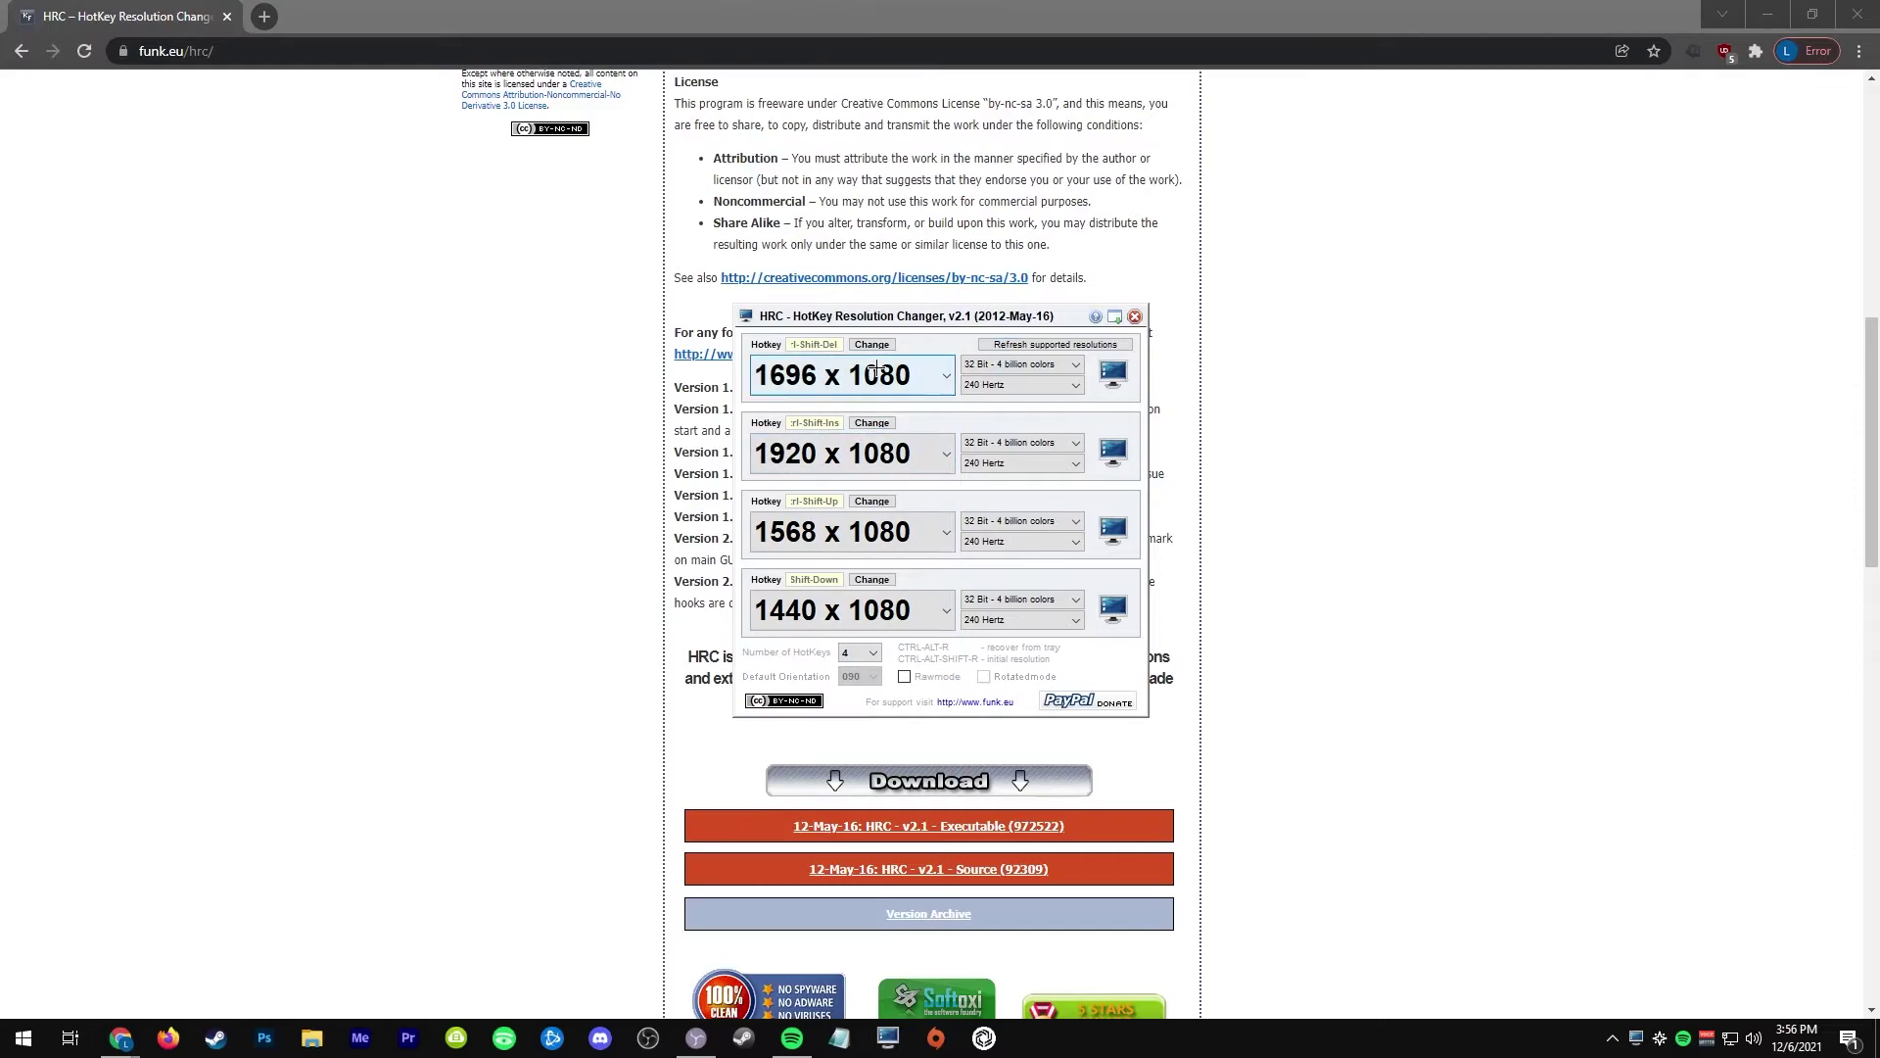
Record Ctrl+Shift+Del as the hotkey for 1696 x 1080.
left_click(884, 347)
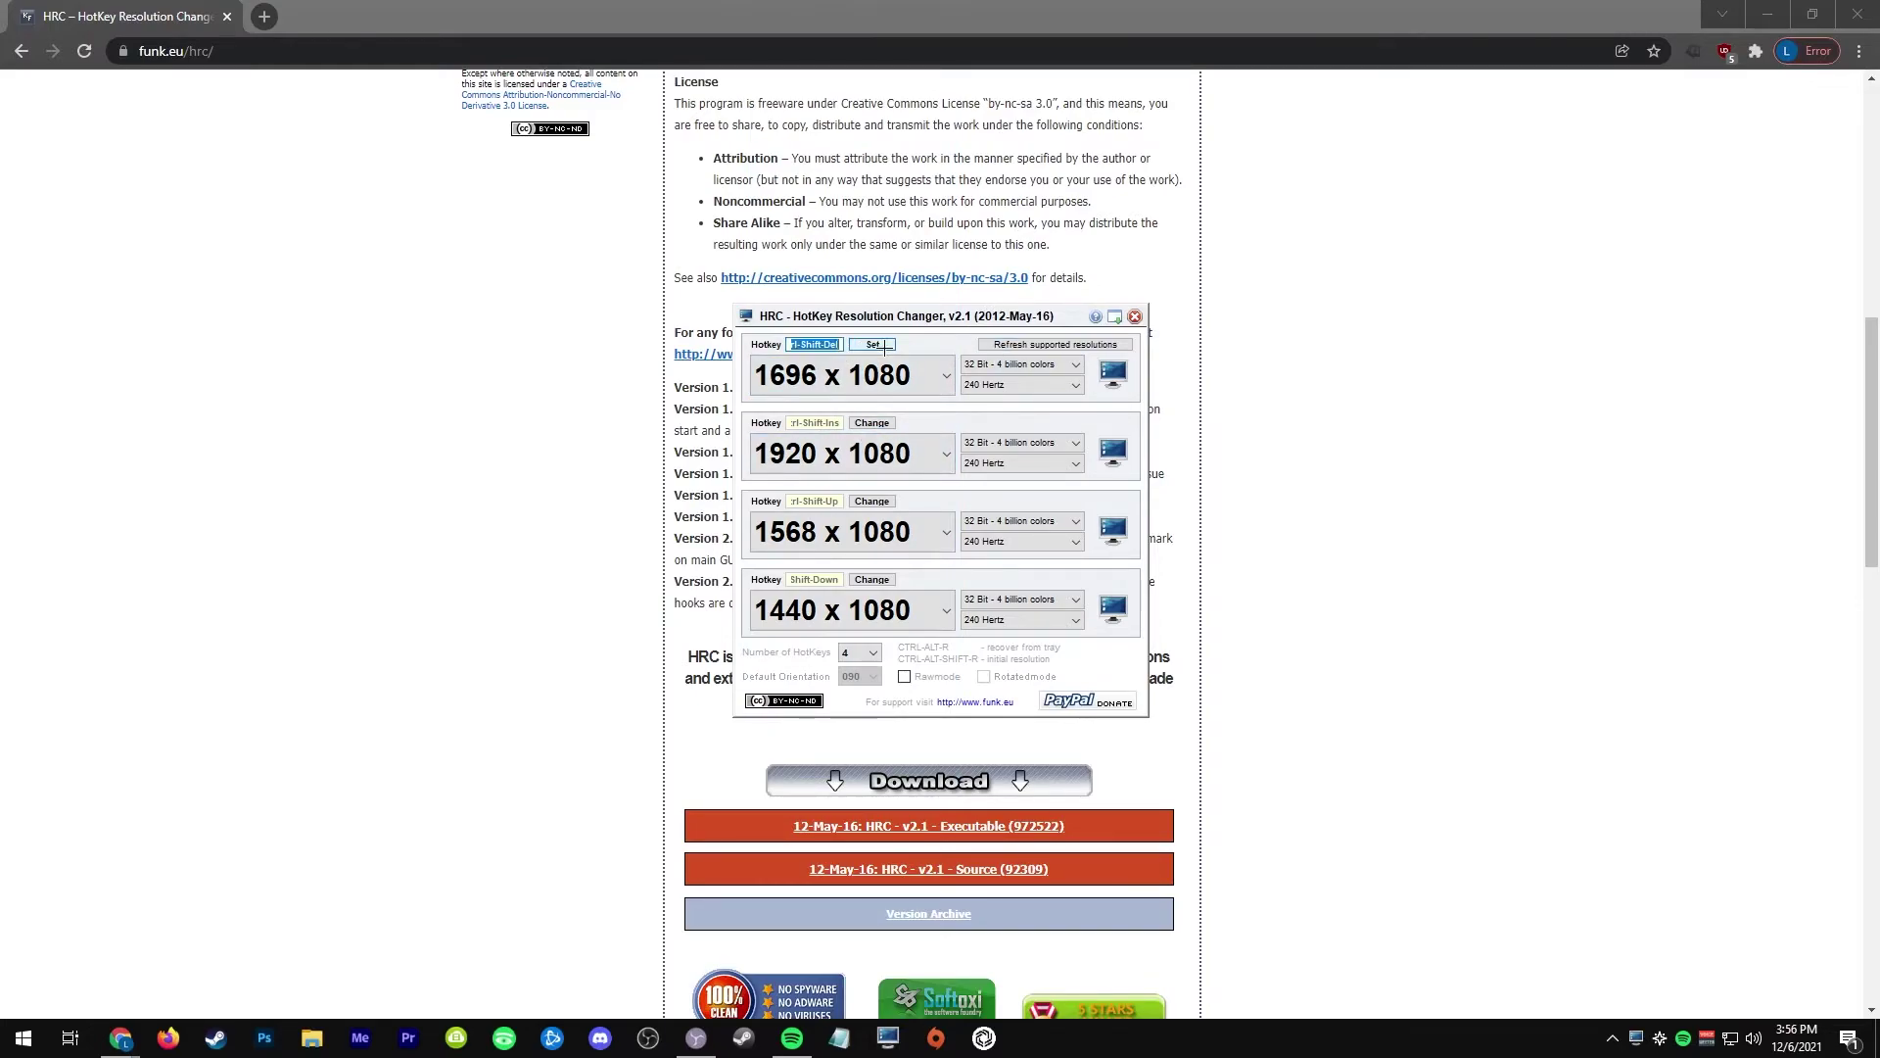
key("ctrl+shift")
key("ctrl+shift+Delete")
Minimize the HotKey Resolution Changer window to the tray, leaving the funk.eu HRC page visible.
left_click(695, 1037)
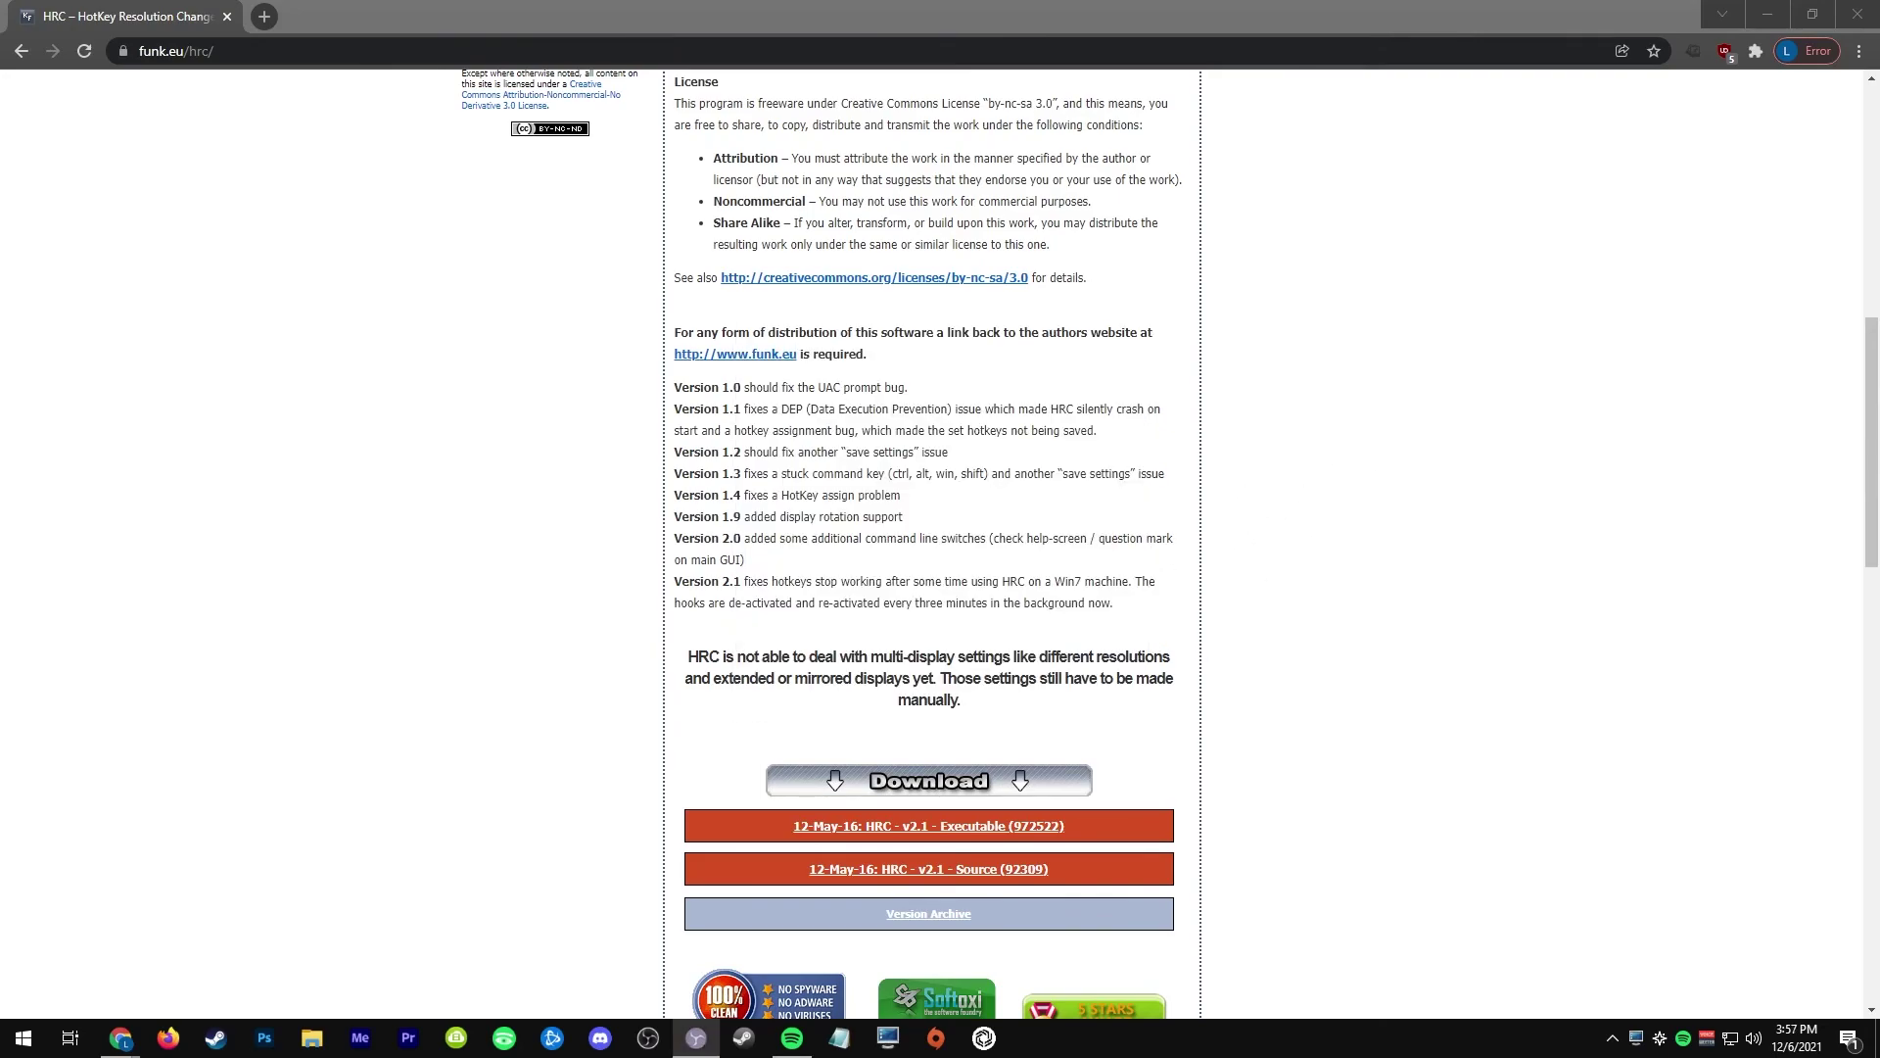